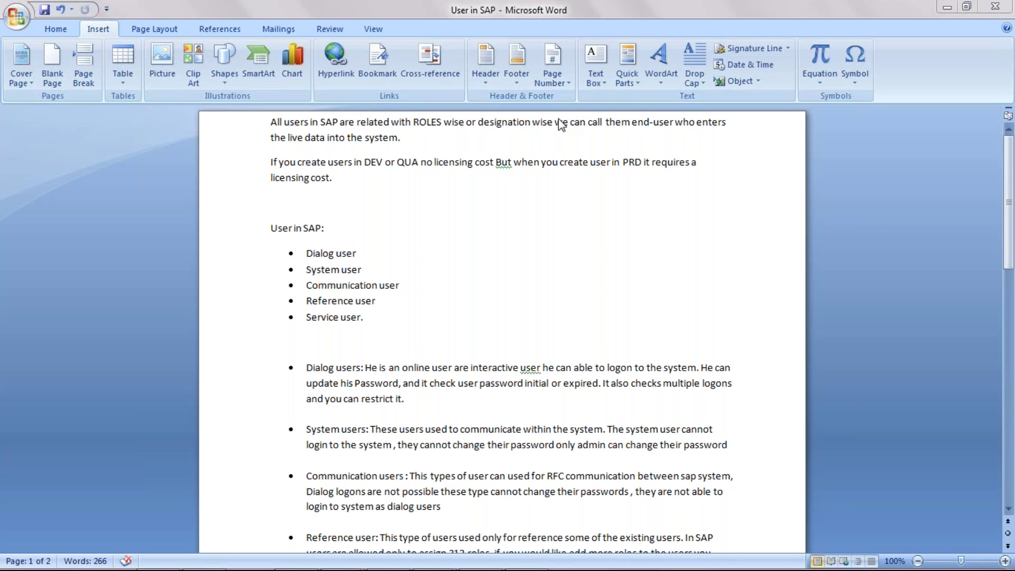
- Replace the capitalised 'But' in the licensing-cost sentence with the lowercase 'but' suggestion
right_click(505, 164)
left_click(527, 178)
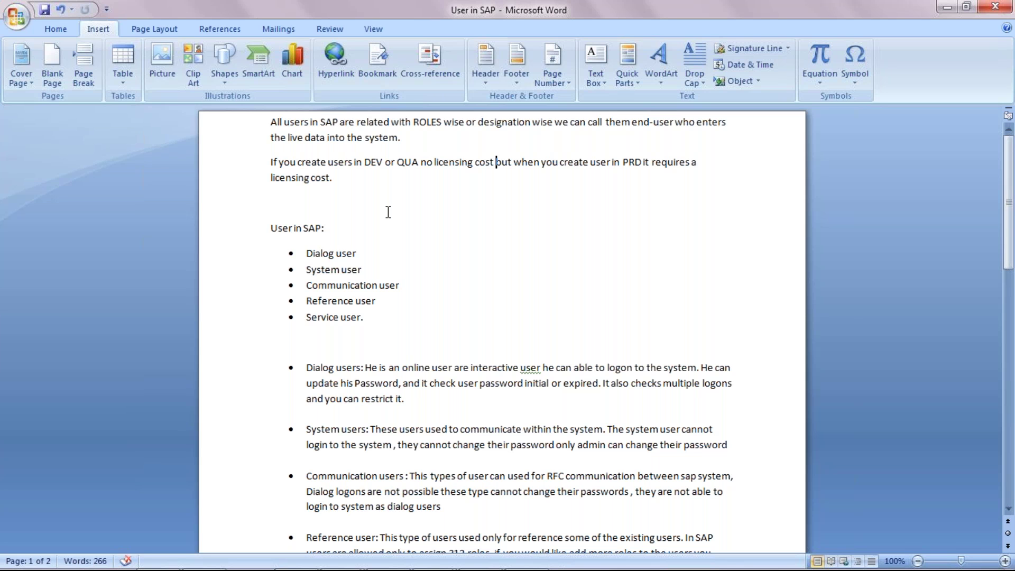
left_click(368, 252)
left_click(366, 270)
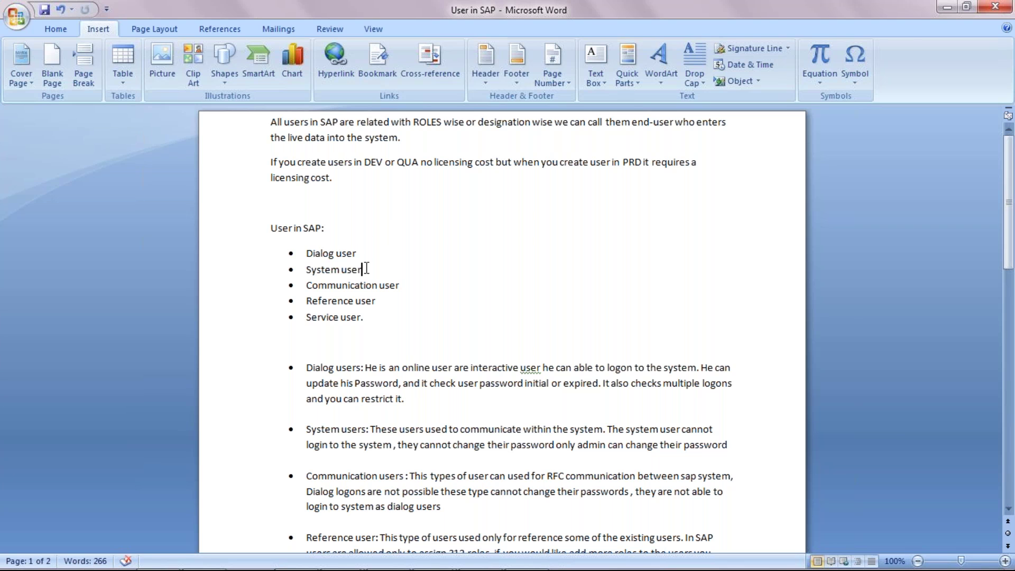
left_click(408, 282)
left_click(390, 297)
left_click(370, 320)
left_click(1008, 509)
left_click(1009, 509)
left_click(1008, 509)
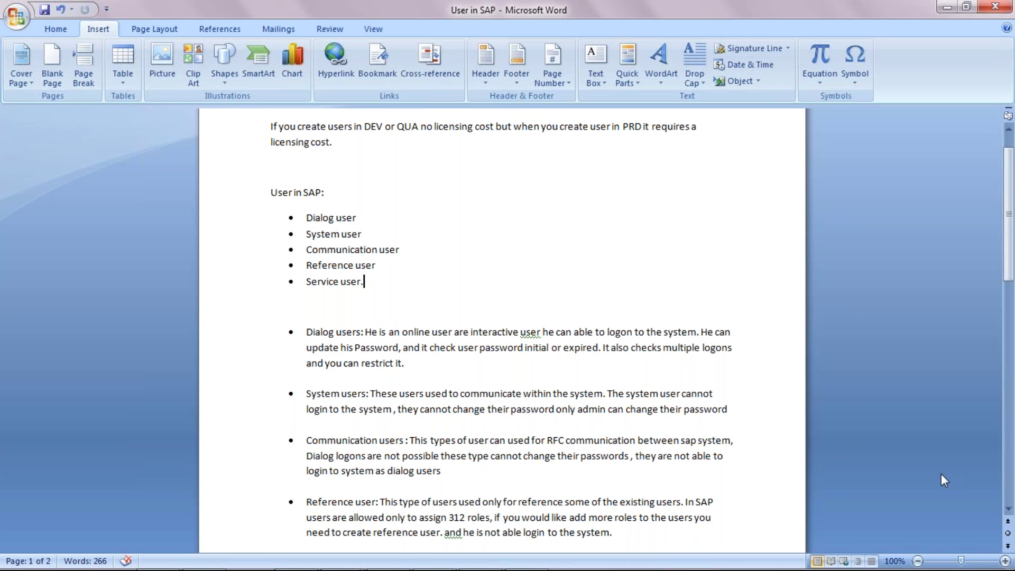
- Scroll down to the Service user paragraph at the bottom of page 1
left_click(1008, 511)
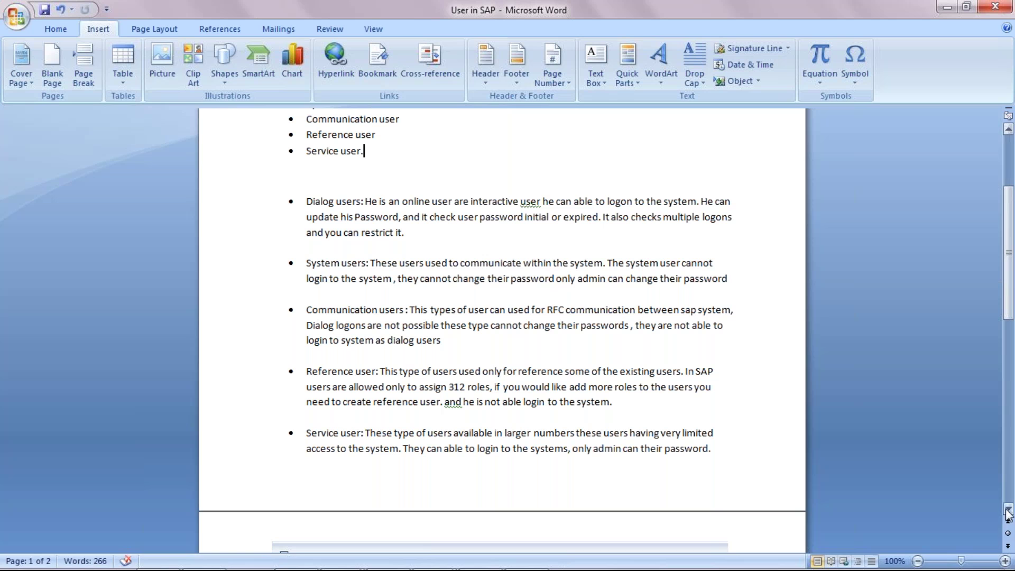
mouse_move(1008, 570)
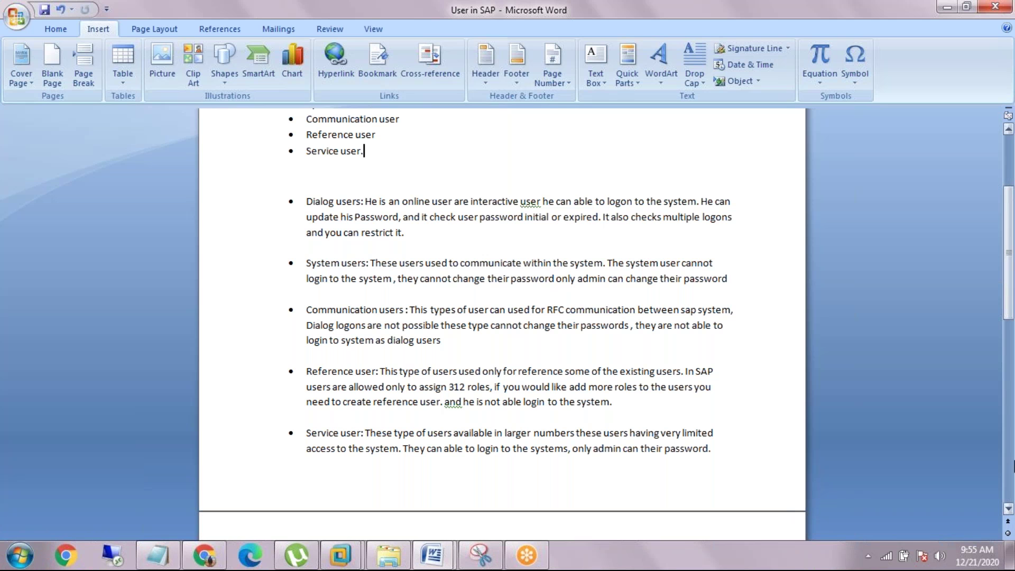
- Scroll to page 2's 'User creation screen' caption and User Maintenance screenshot
left_click(1008, 509)
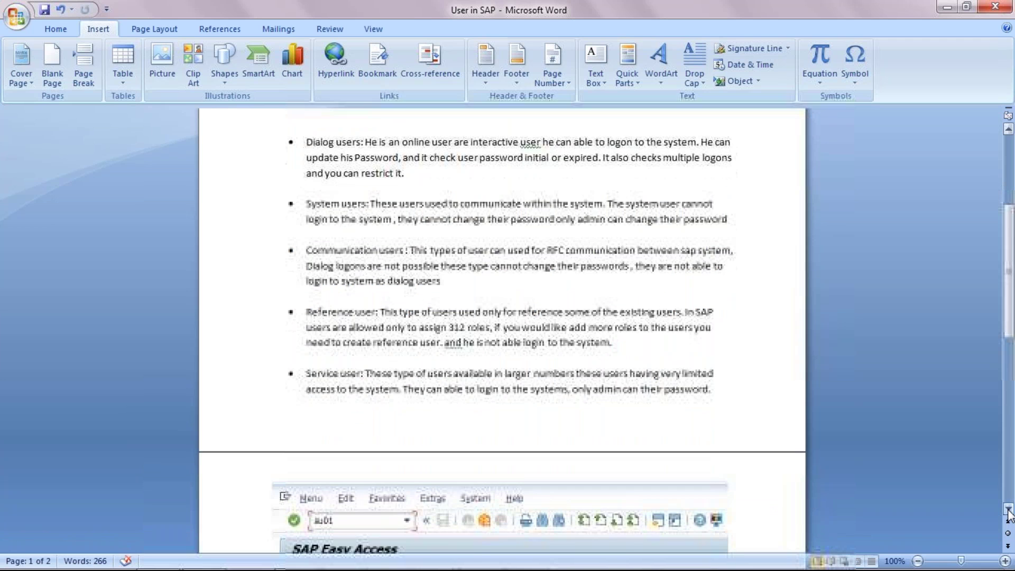
left_click(1008, 509)
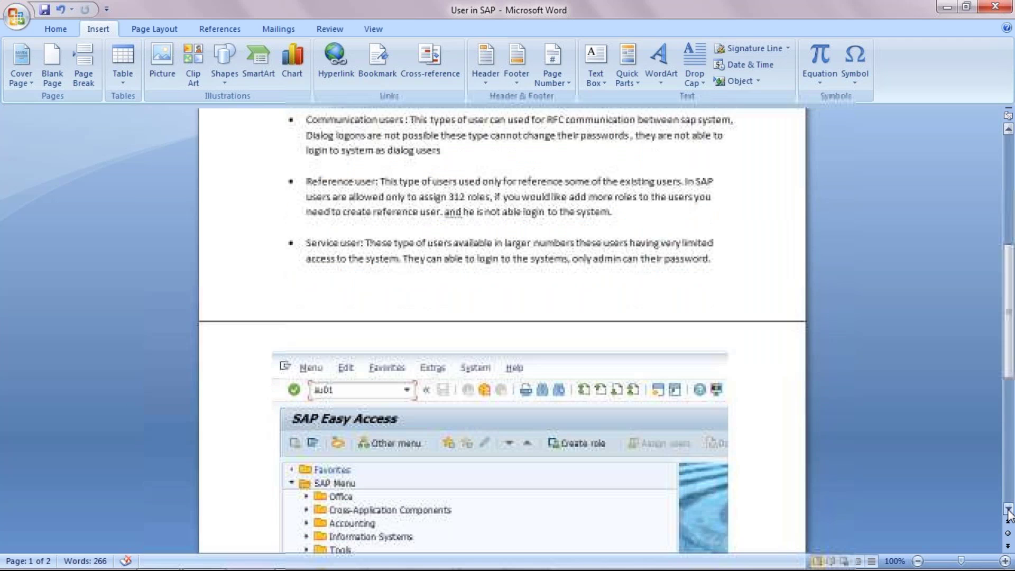
left_click(1008, 509)
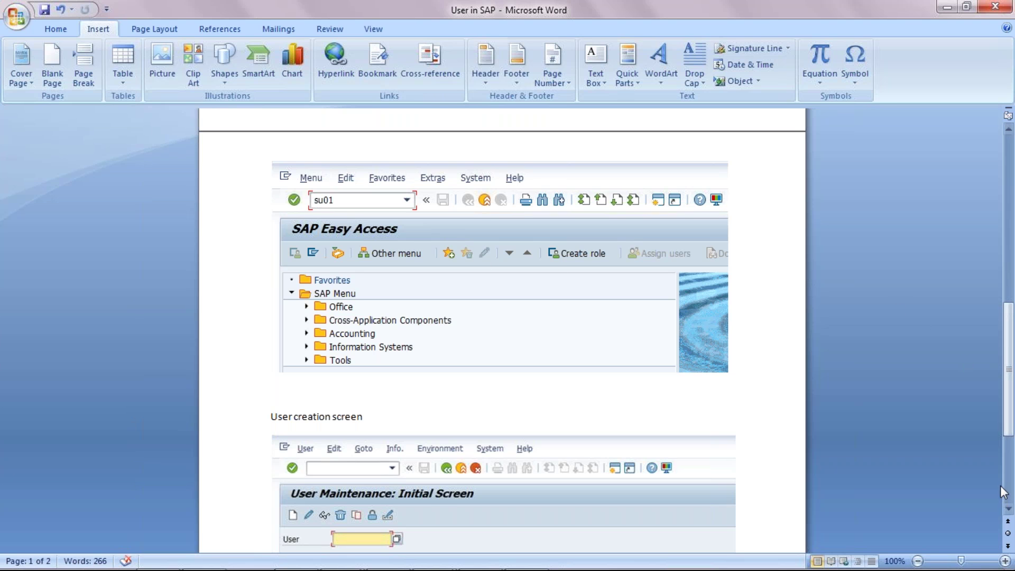
left_click(1008, 509)
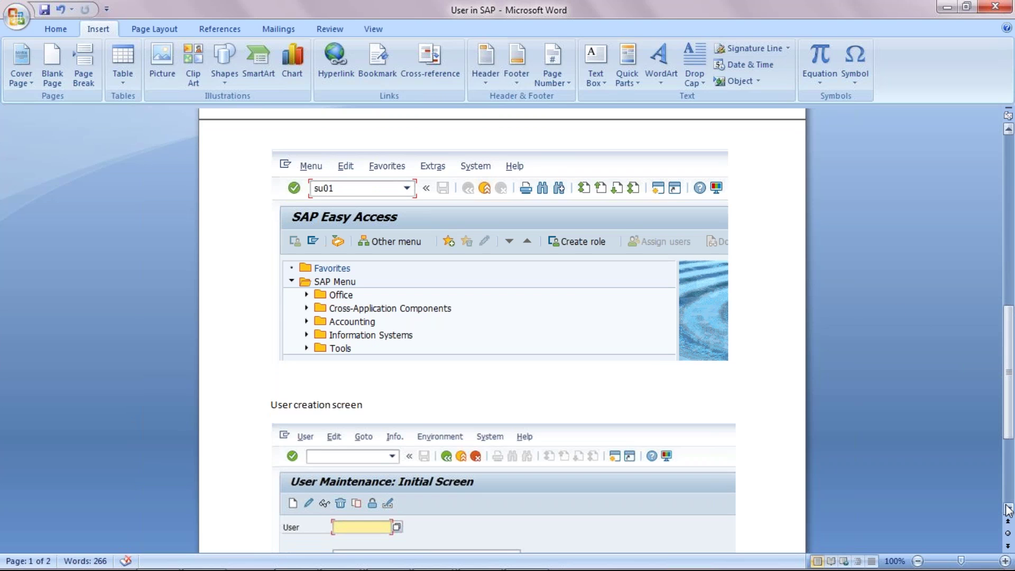
left_click(1008, 509)
scroll(1008, 509, "down", 6)
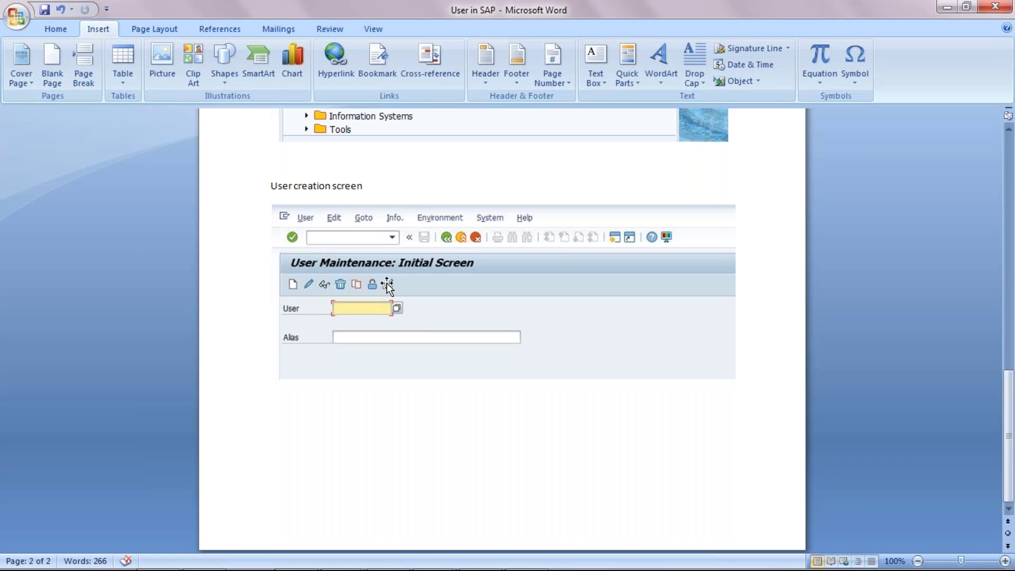
mouse_move(455, 566)
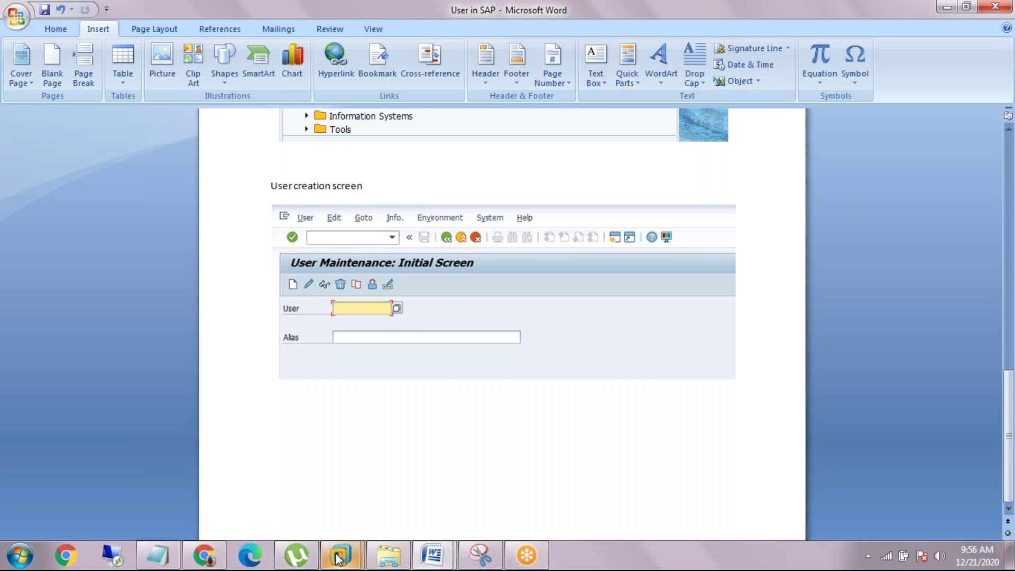
- Switch to the WINTEST virtual machine and enter user ID Testuser10 in User Maintenance
mouse_move(338, 556)
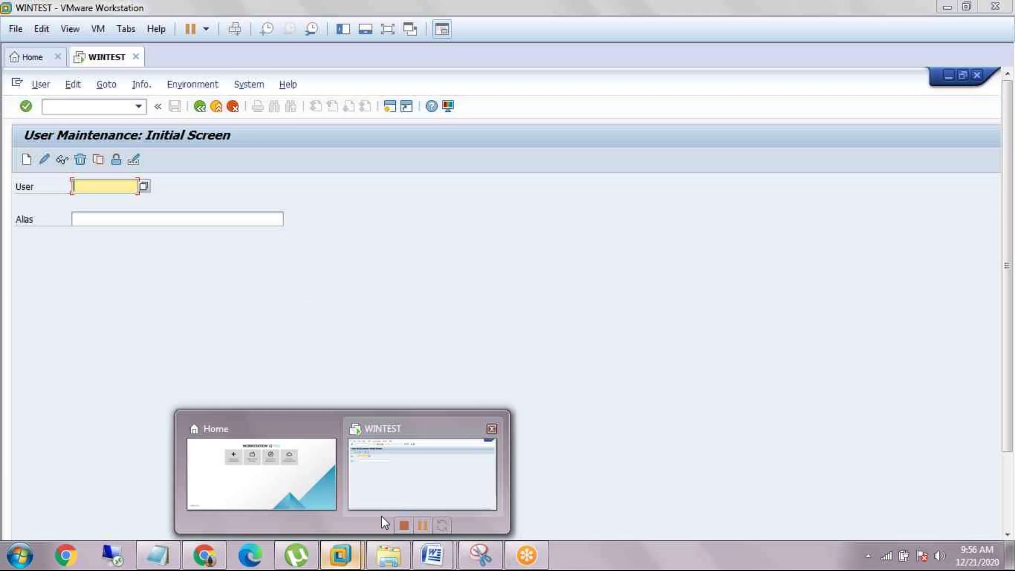
left_click(382, 517)
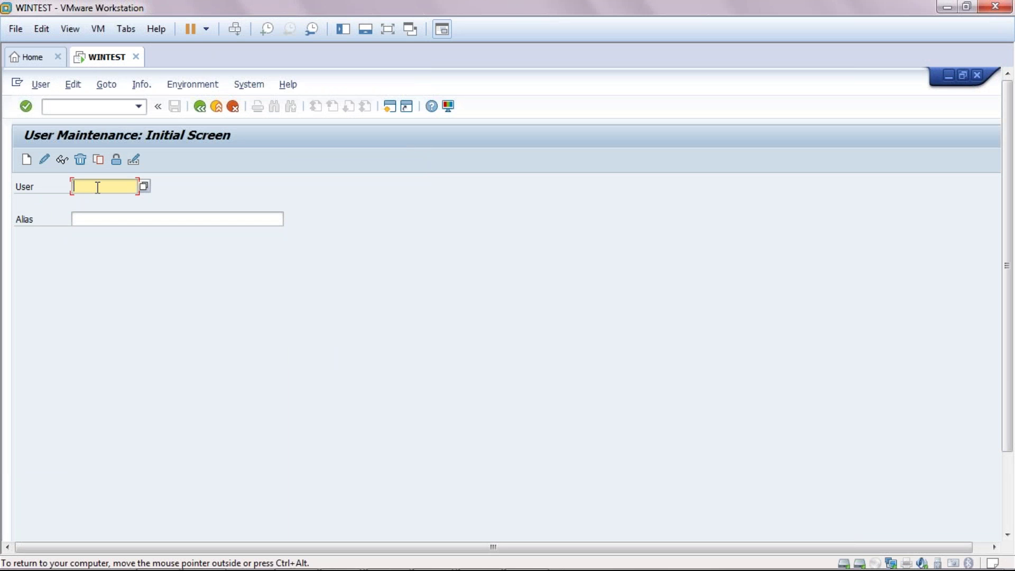
type("test")
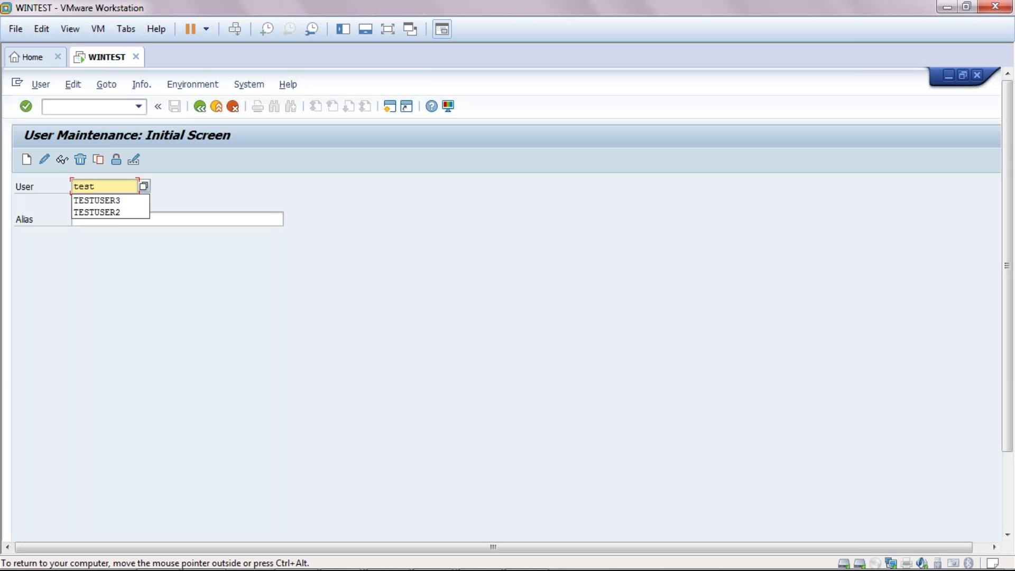
key("BackSpace")
key("BackSpace")
key("BackSpace")
key("BackSpace")
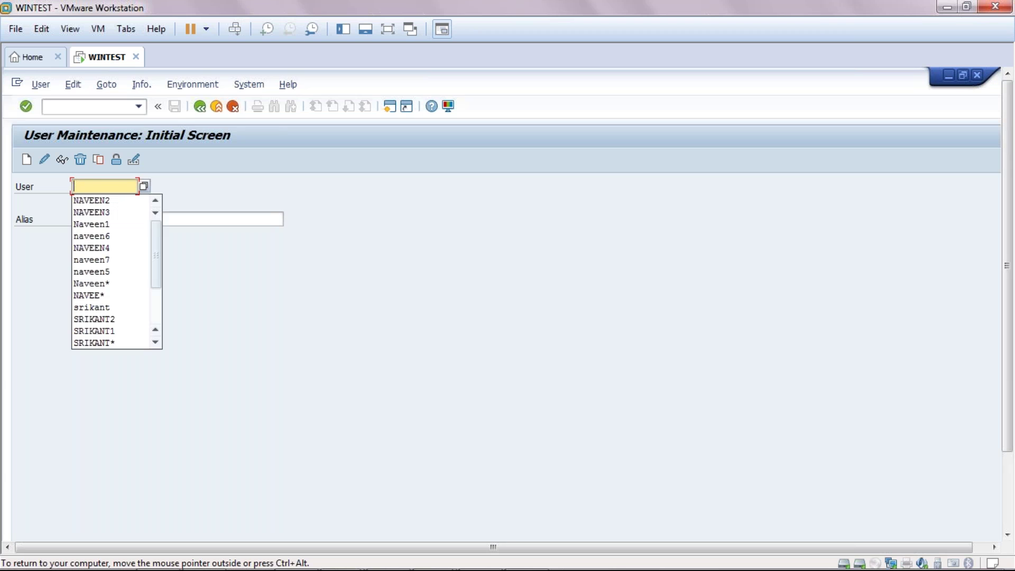
type("Test")
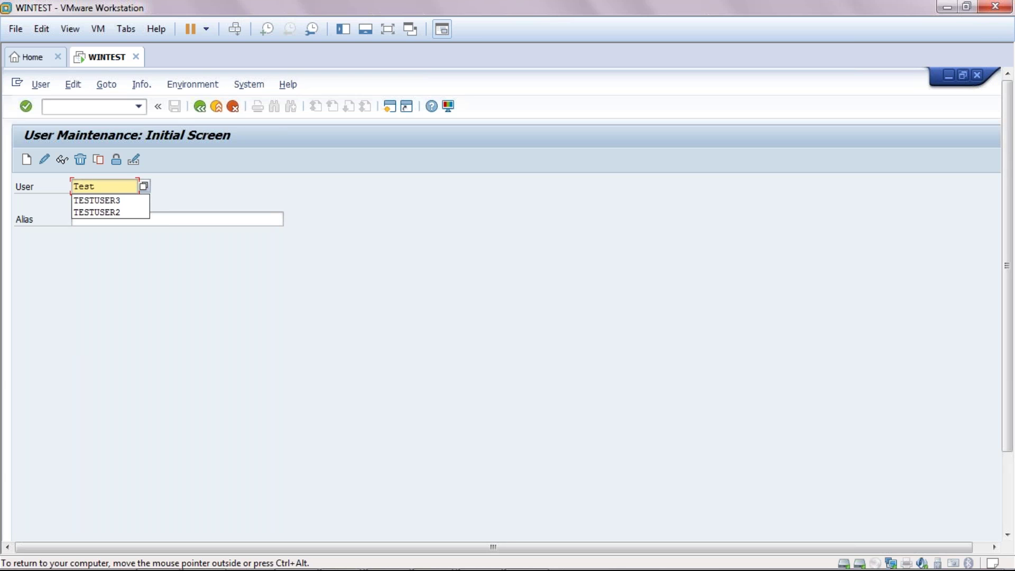
type("user10")
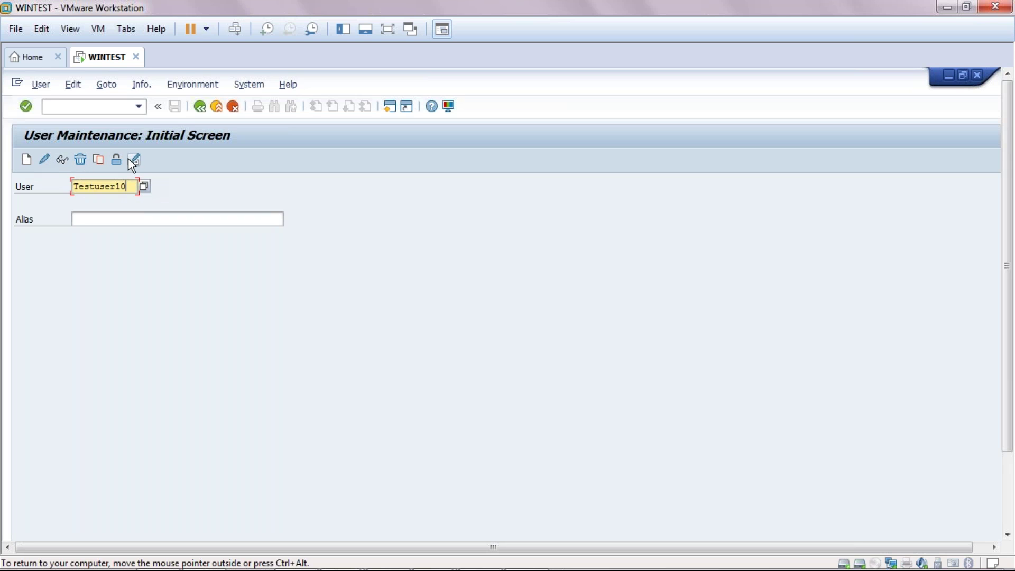
- Start creating the new user and set the Address title to Mr
left_click(27, 161)
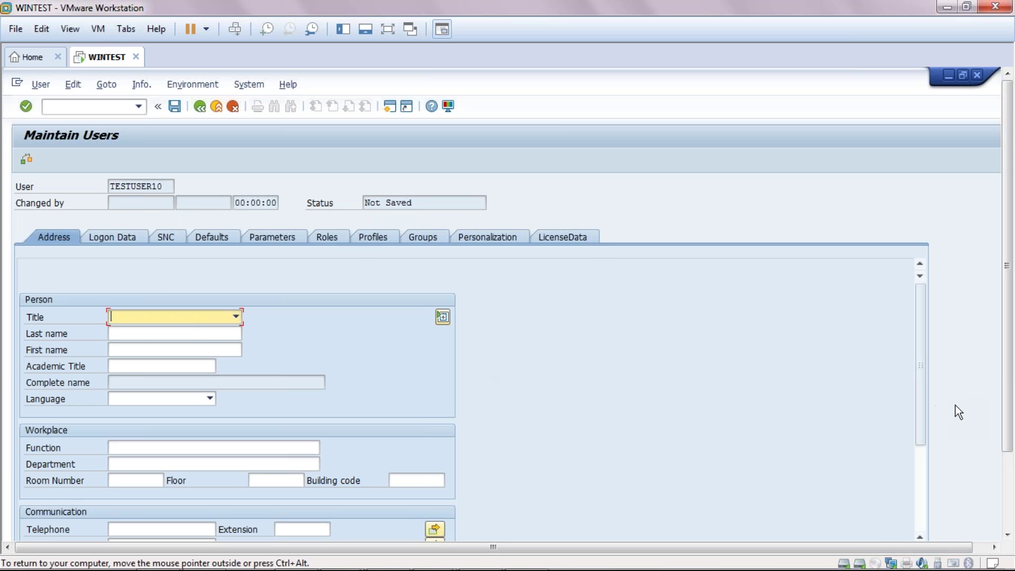
left_click(1007, 534)
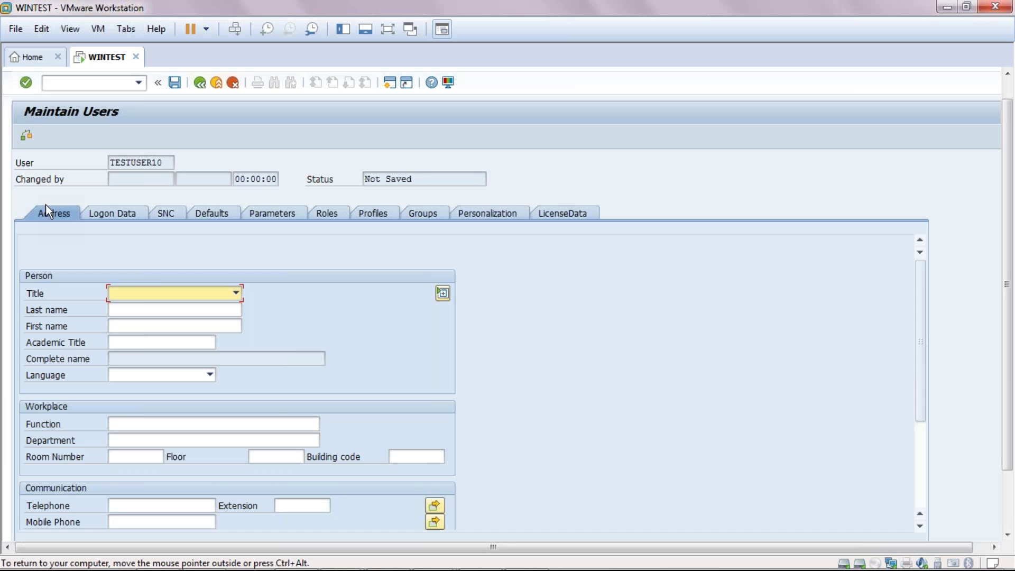
left_click(236, 294)
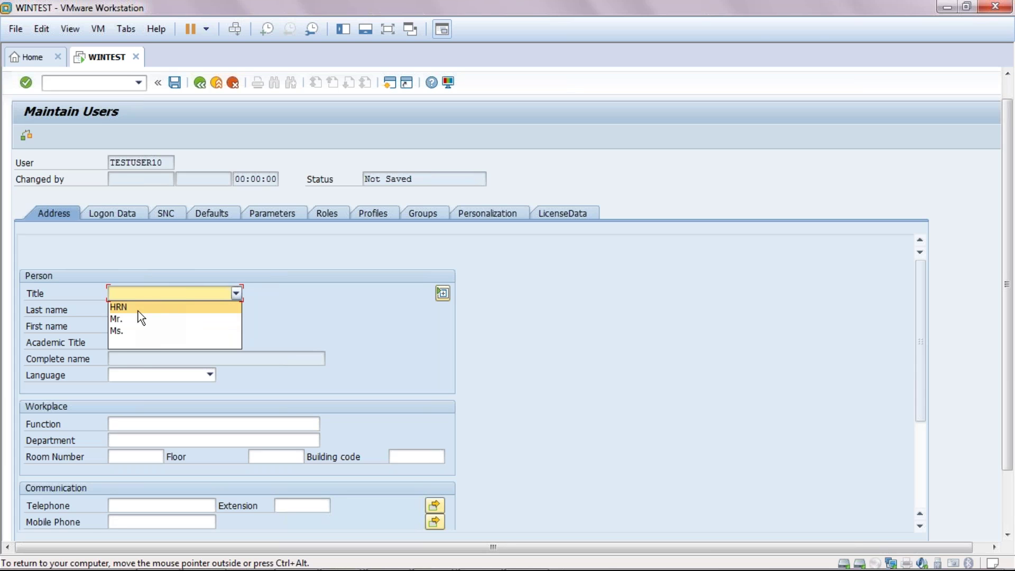
left_click(126, 319)
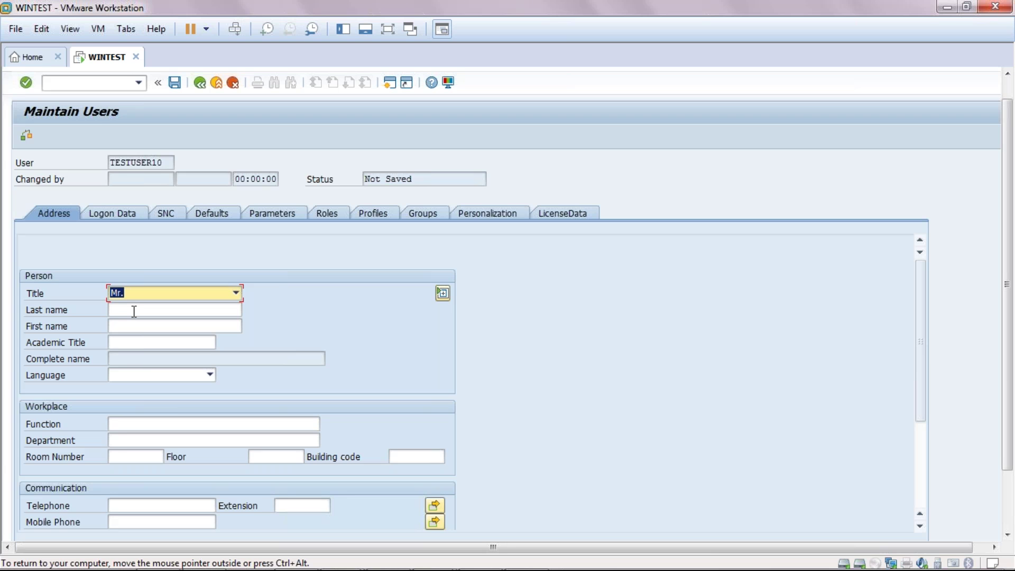
- Enter last name Test and first name User10 on the Address tab
left_click(133, 311)
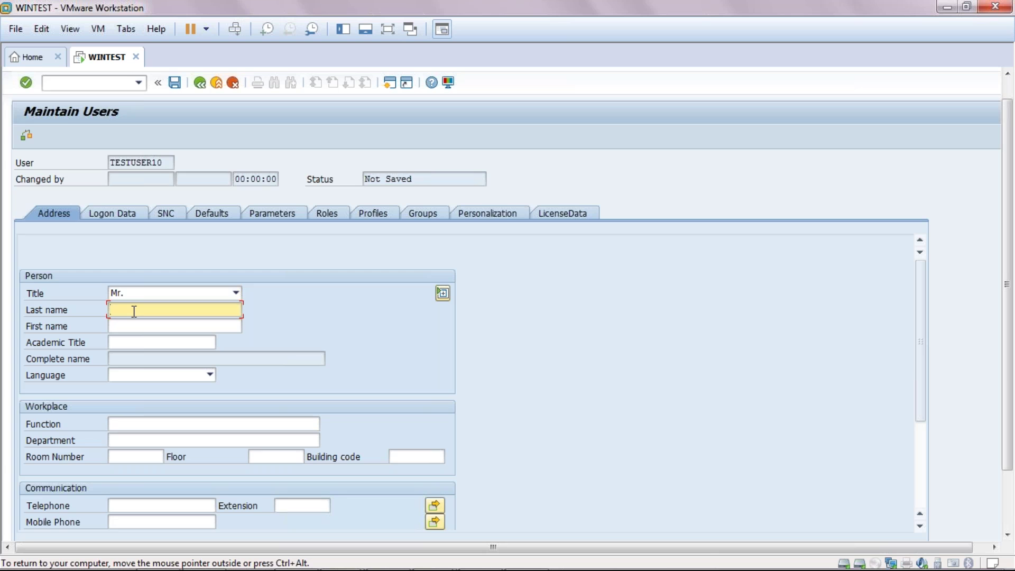
type("Te")
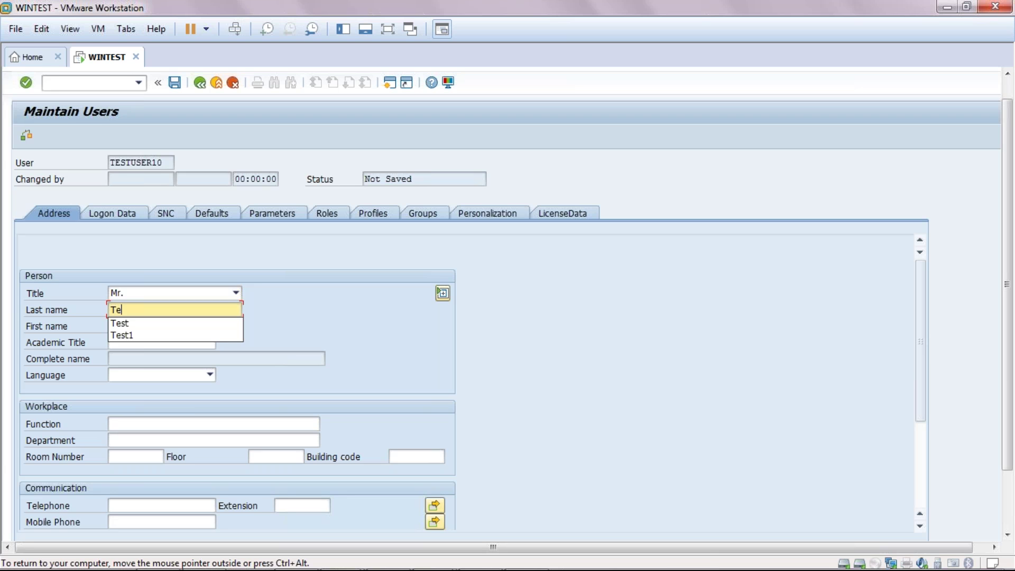
type("st")
left_click(127, 324)
left_click(127, 326)
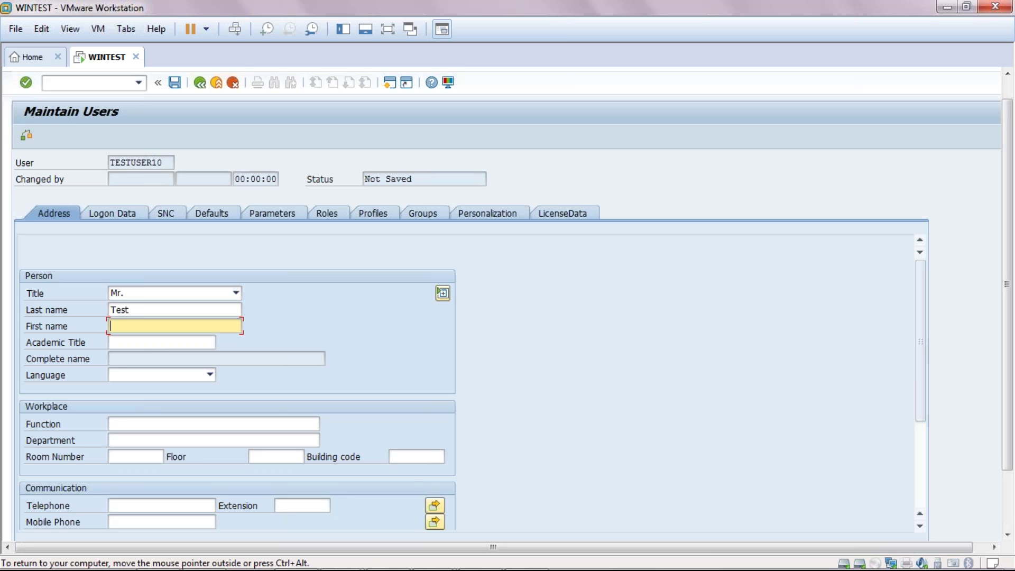
type("User10")
- Show the Logon Data tab and leave the user type set to Dialog
left_click(116, 211)
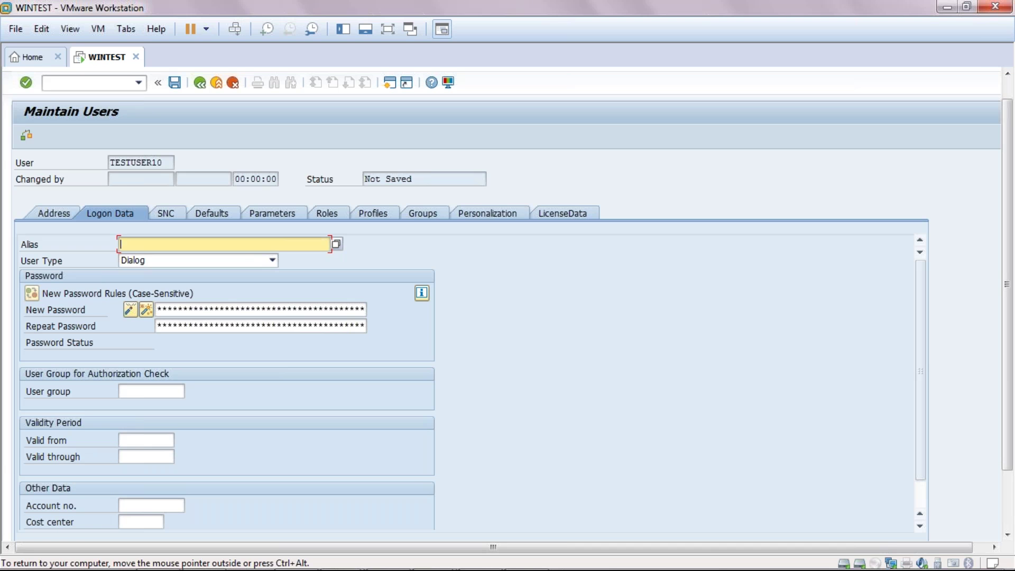
left_click(272, 260)
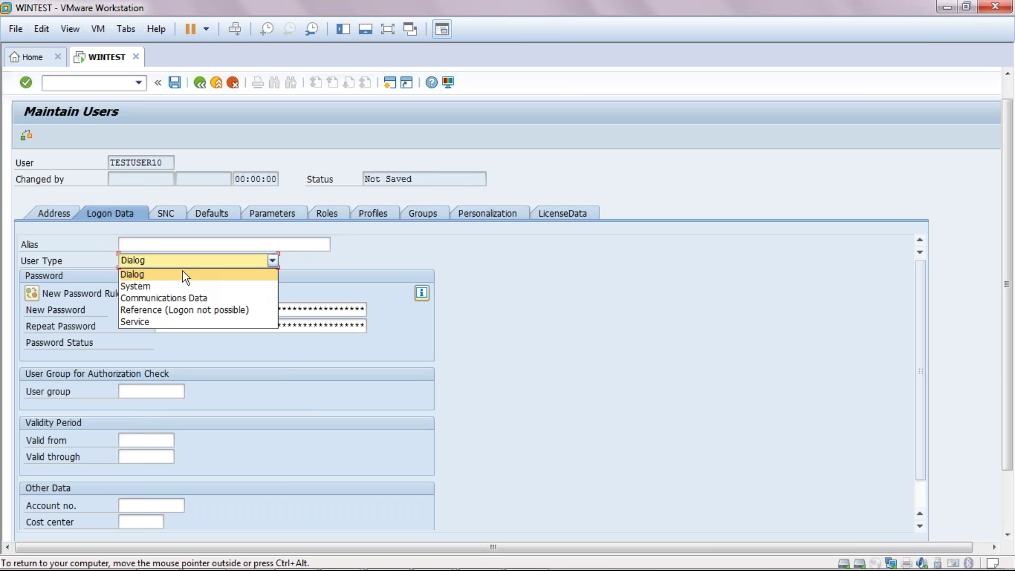
key("Down")
key("Down")
key("Down")
key("Down")
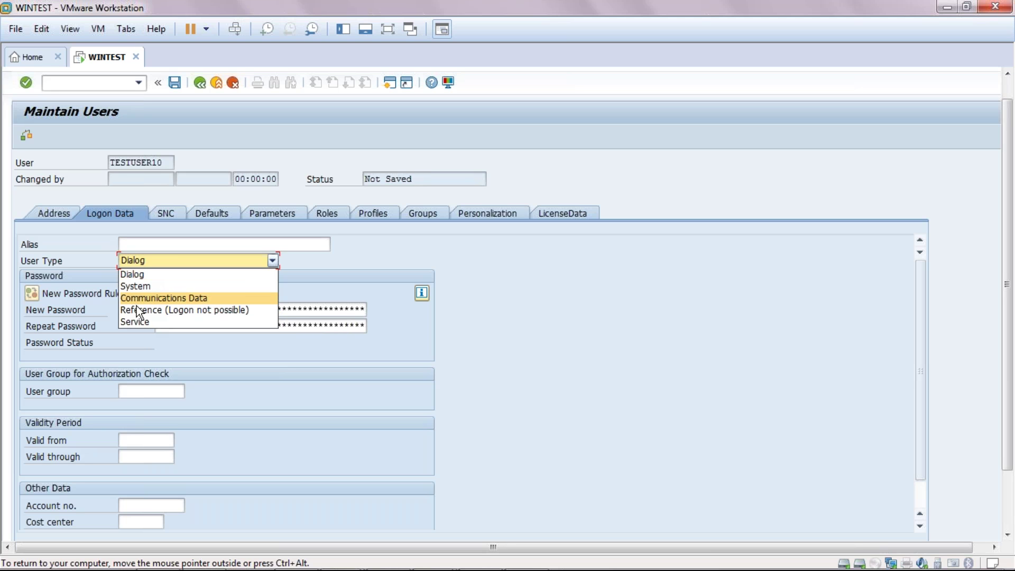
key("Up")
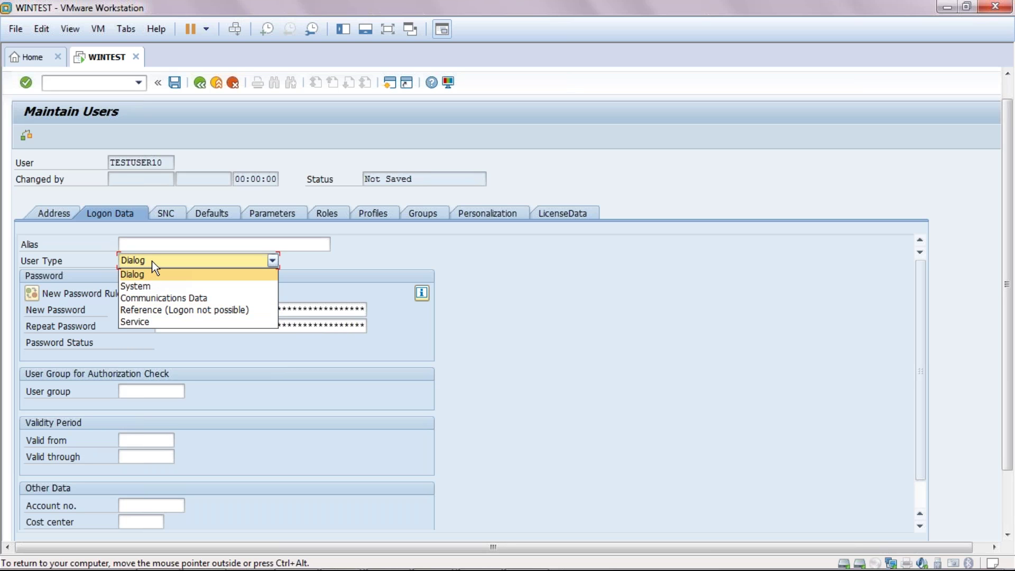
left_click(151, 261)
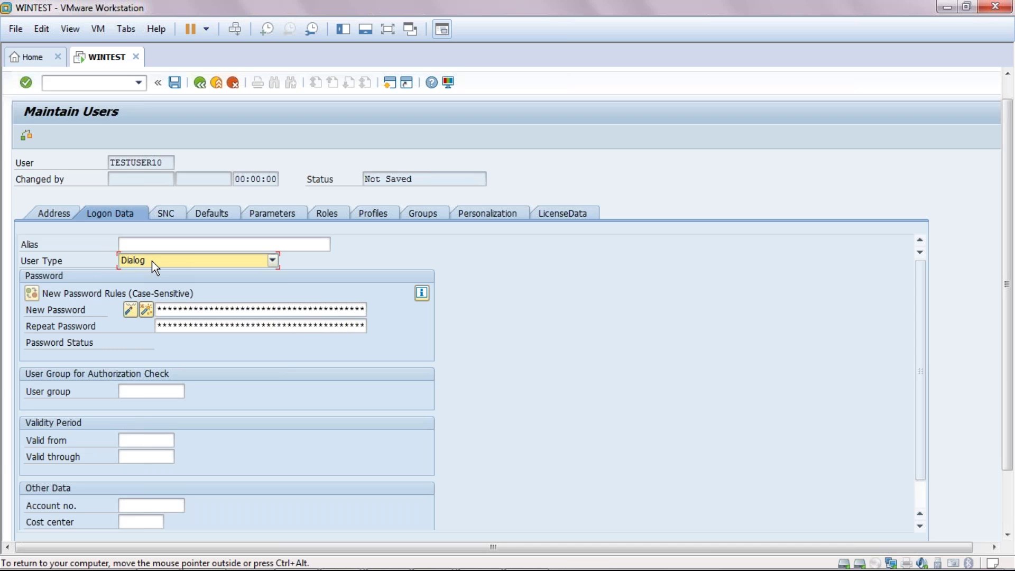
- Enter the initial password in New Password and retype it in Repeat Password
left_click(166, 307)
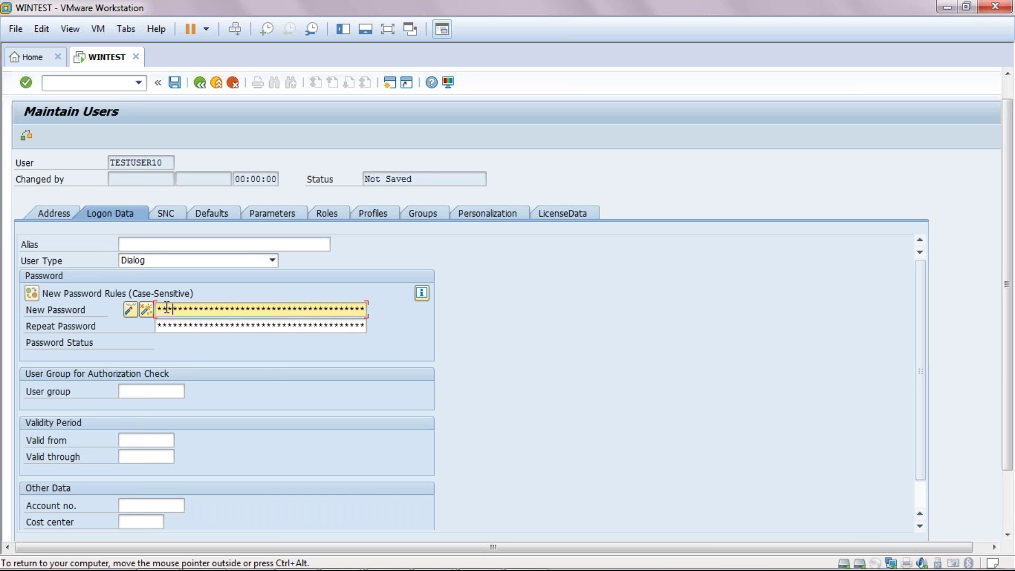
key("Tab")
type("******")
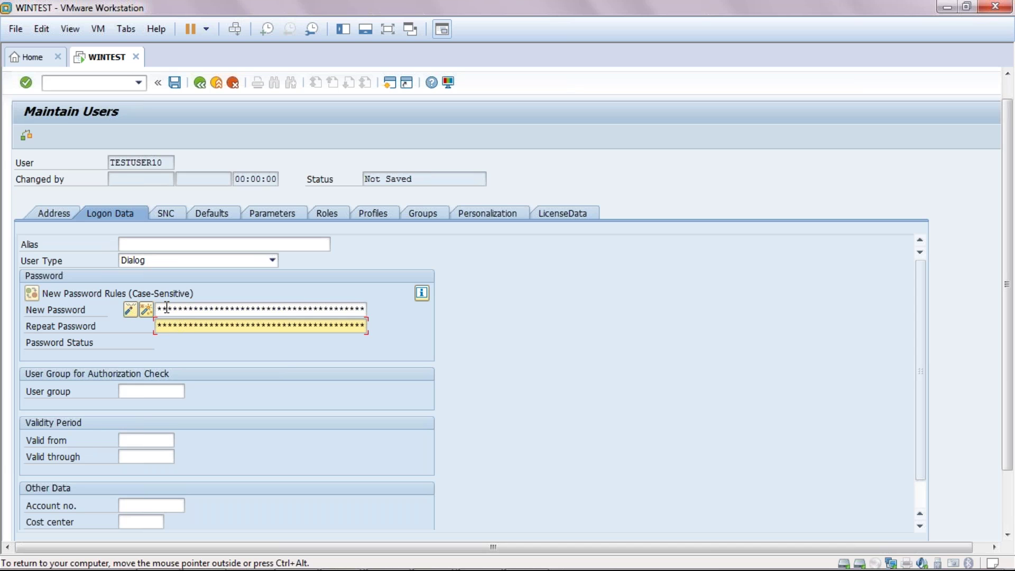
left_click(128, 394)
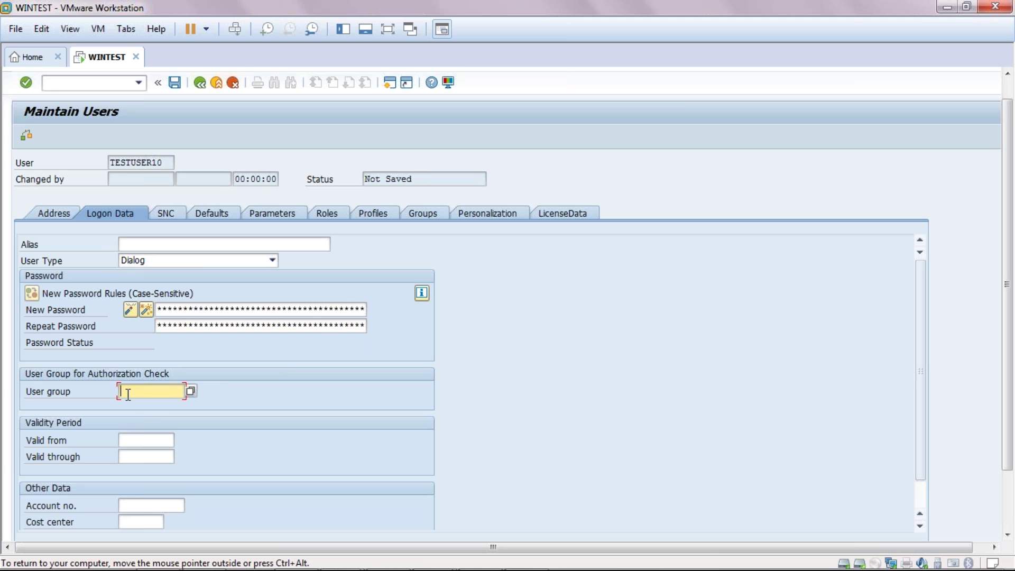
- Choose BASIS_ADMIN from the User group value help list
left_click(191, 392)
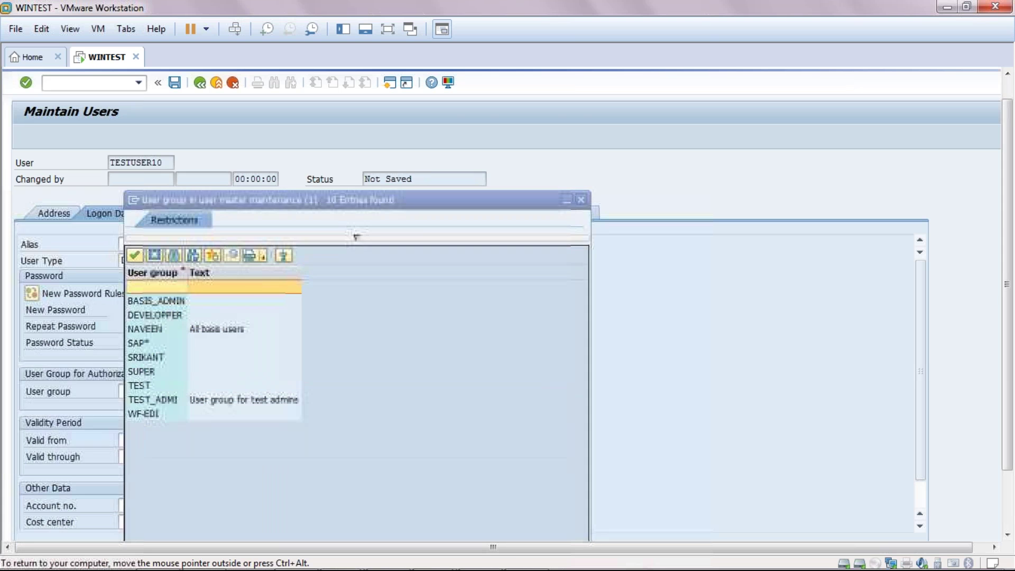
double_click(164, 301)
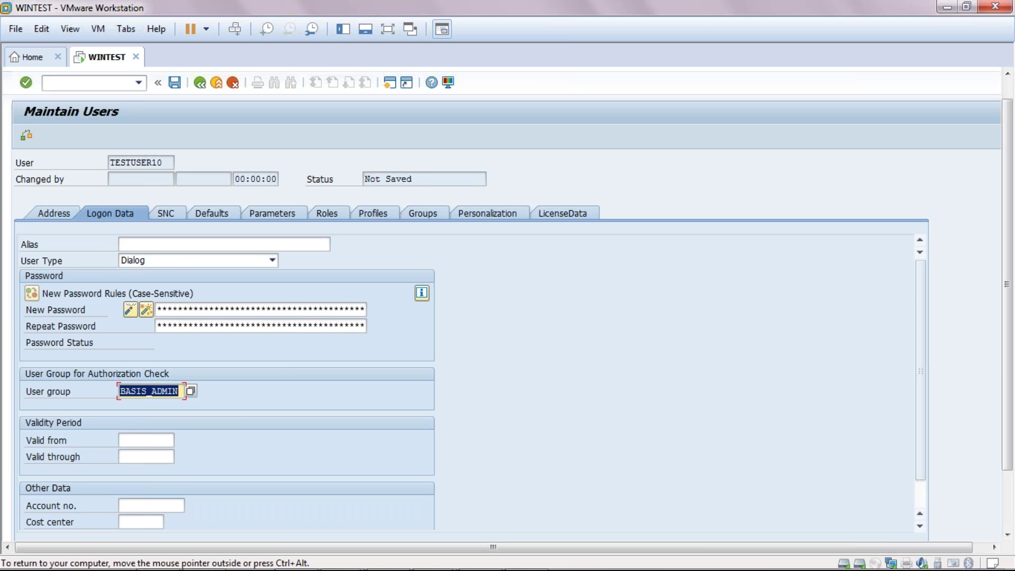
- Pick Valid from 21.12.2020 and Valid through 31.12.2020 in the calendar help
left_click(137, 439)
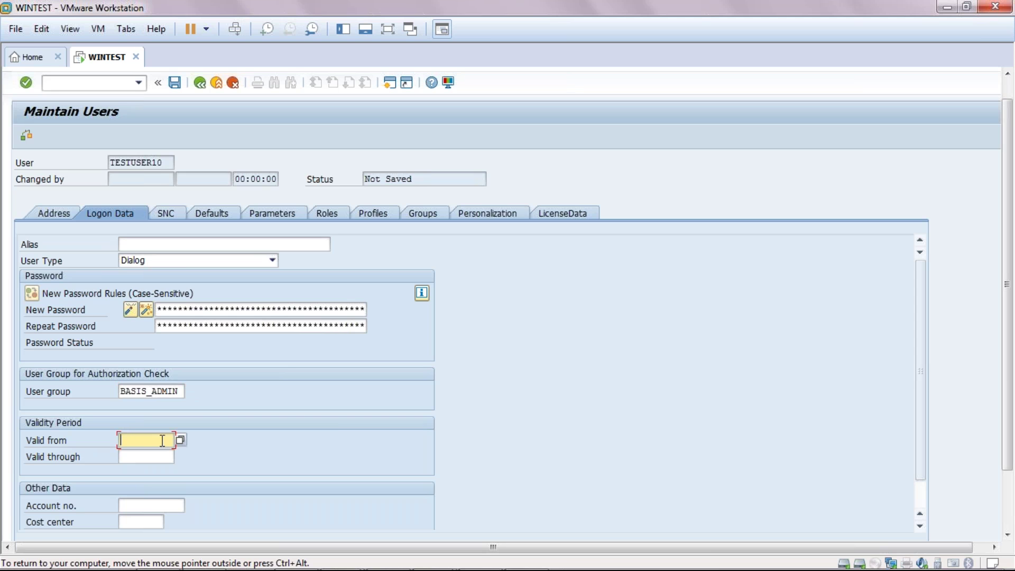
left_click(181, 441)
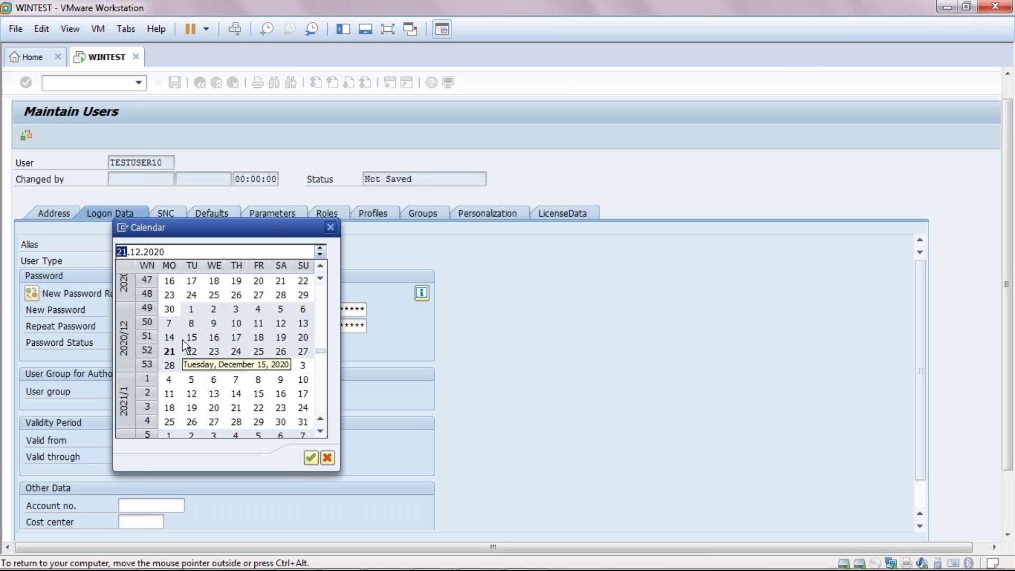
left_click(172, 353)
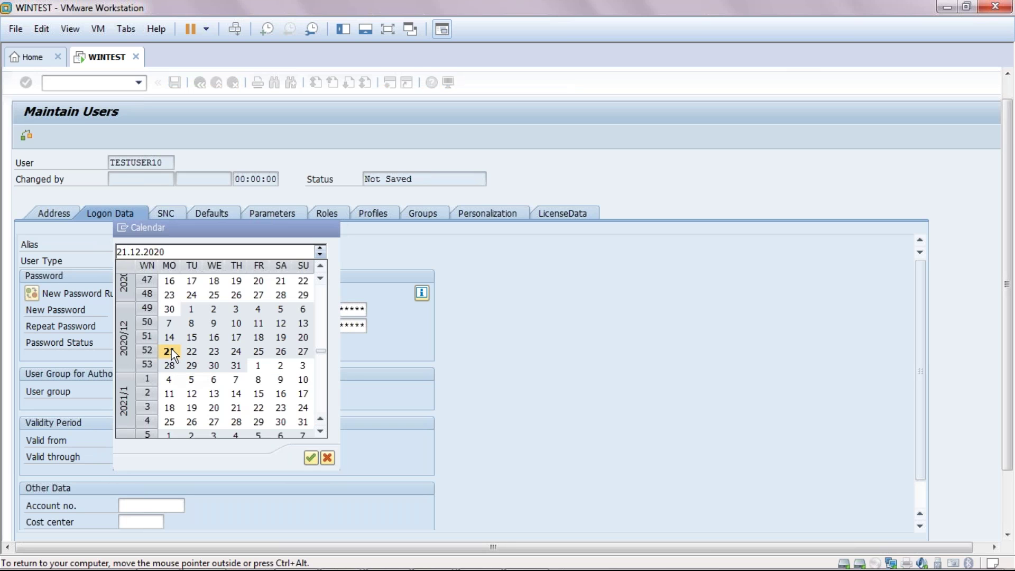
double_click(172, 350)
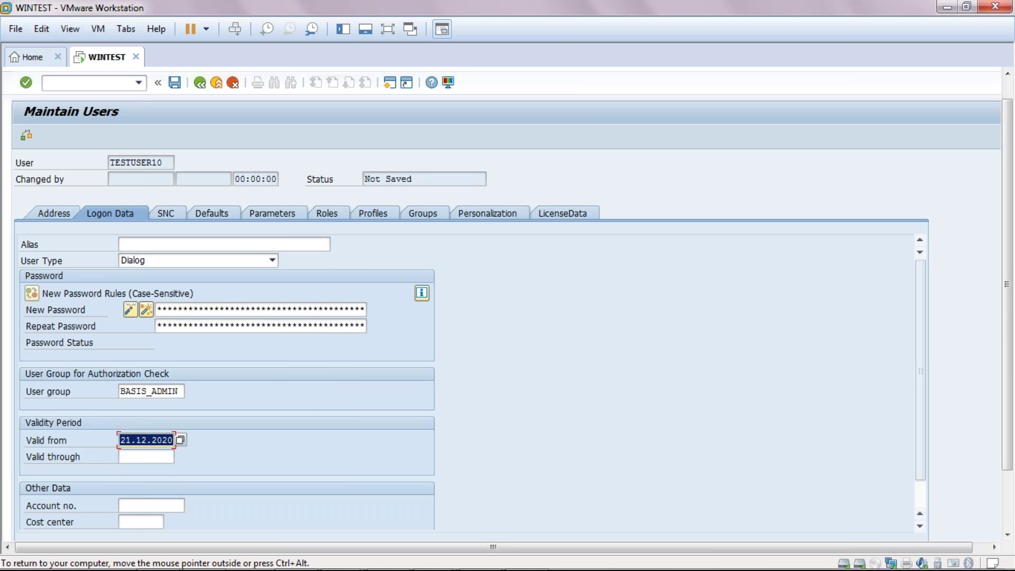
left_click(155, 457)
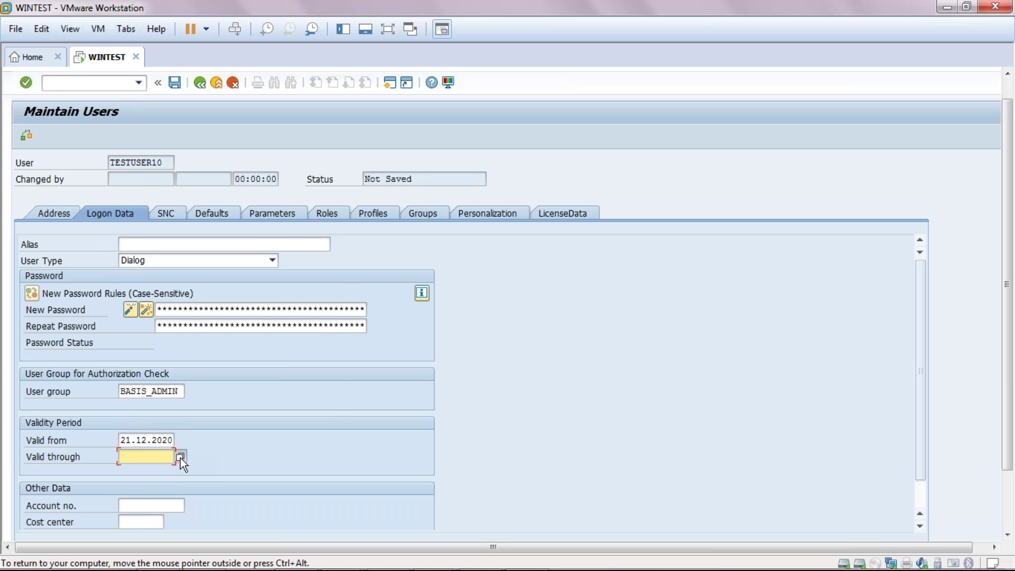
key("F4")
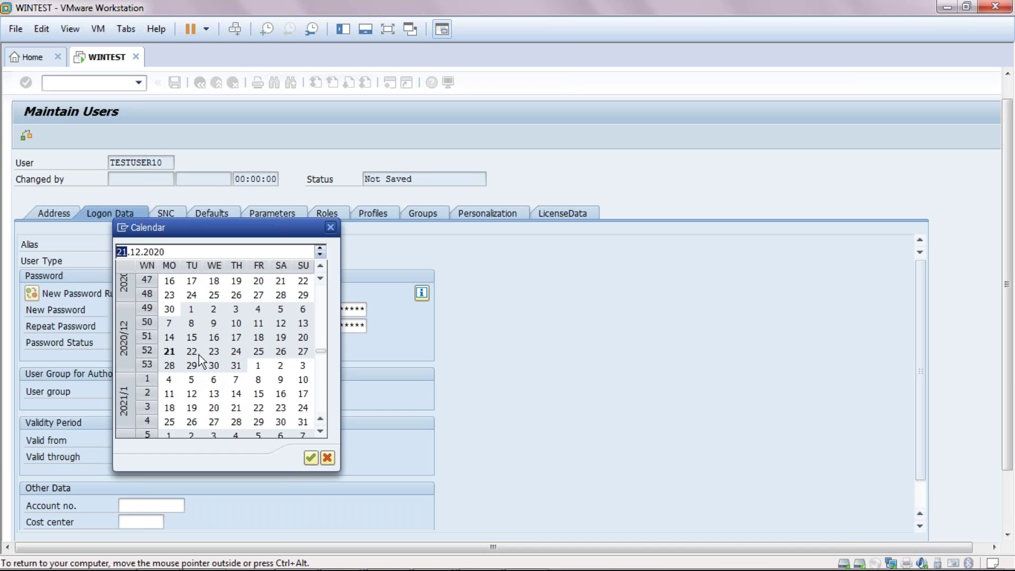
left_click(237, 366)
left_click(237, 365)
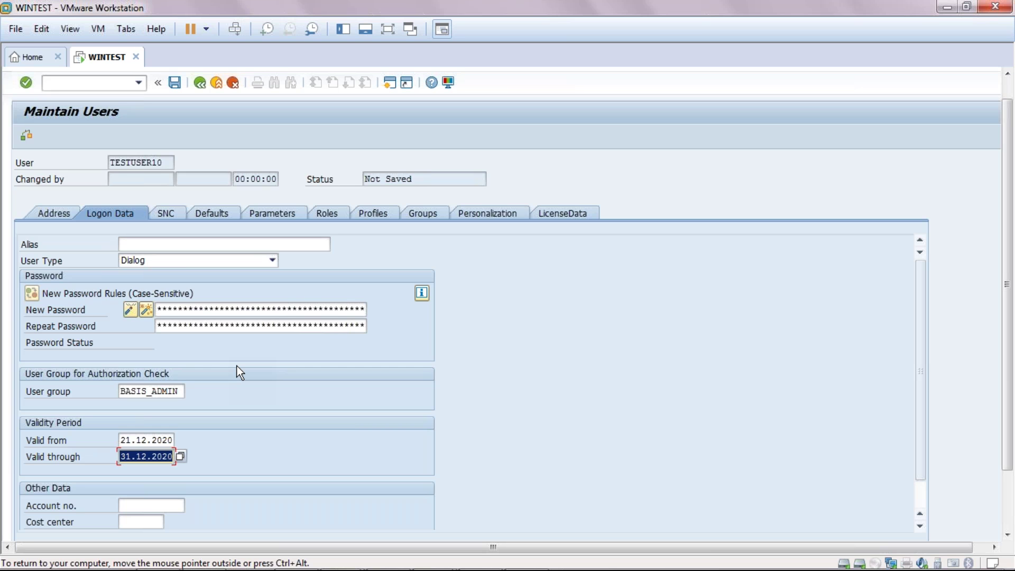
- Show the Defaults tab with decimal notation, date format and time format settings
left_click(208, 214)
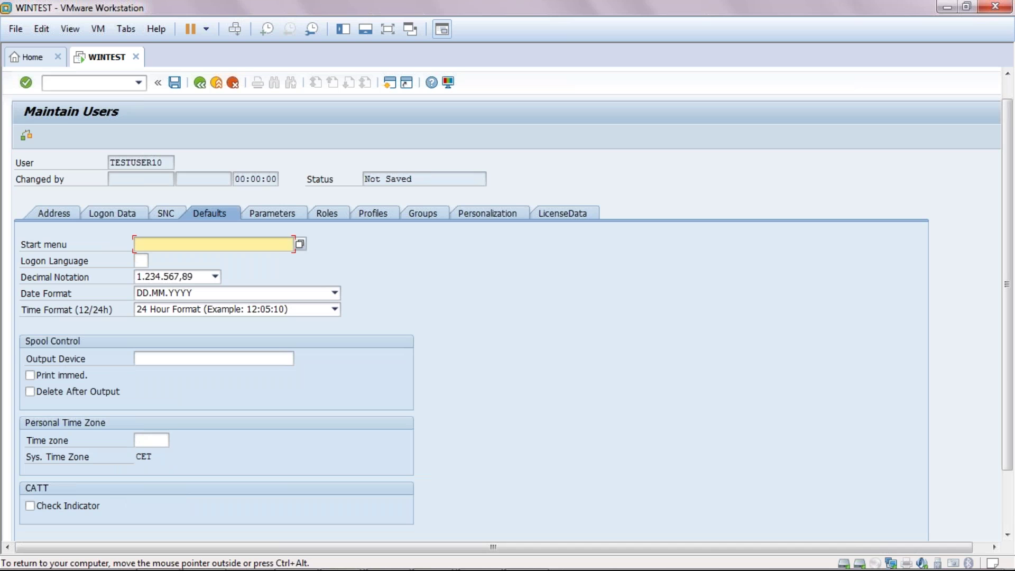
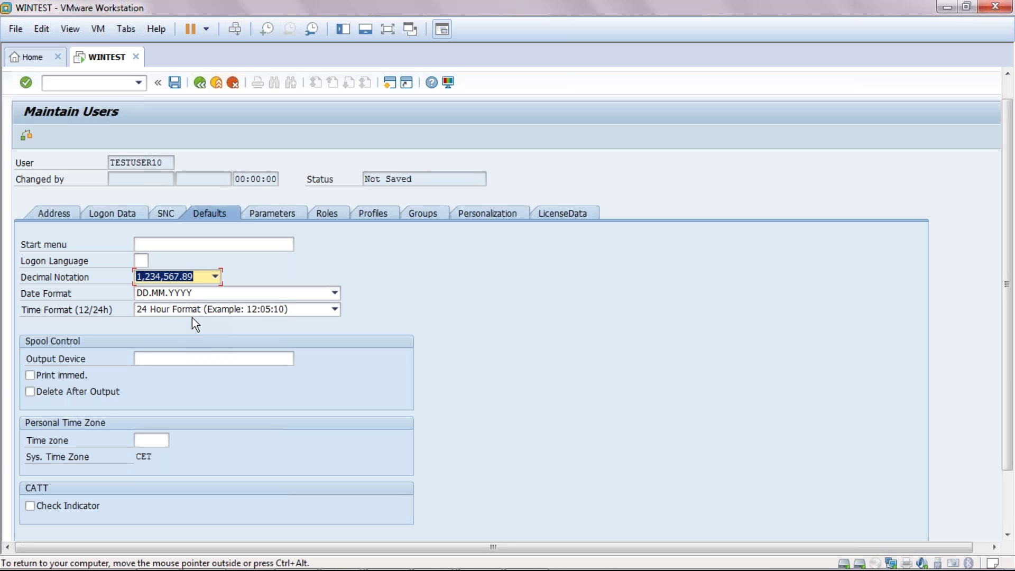
- Set spool output device LP01 with Print immediately on and Delete After Output off
left_click(149, 361)
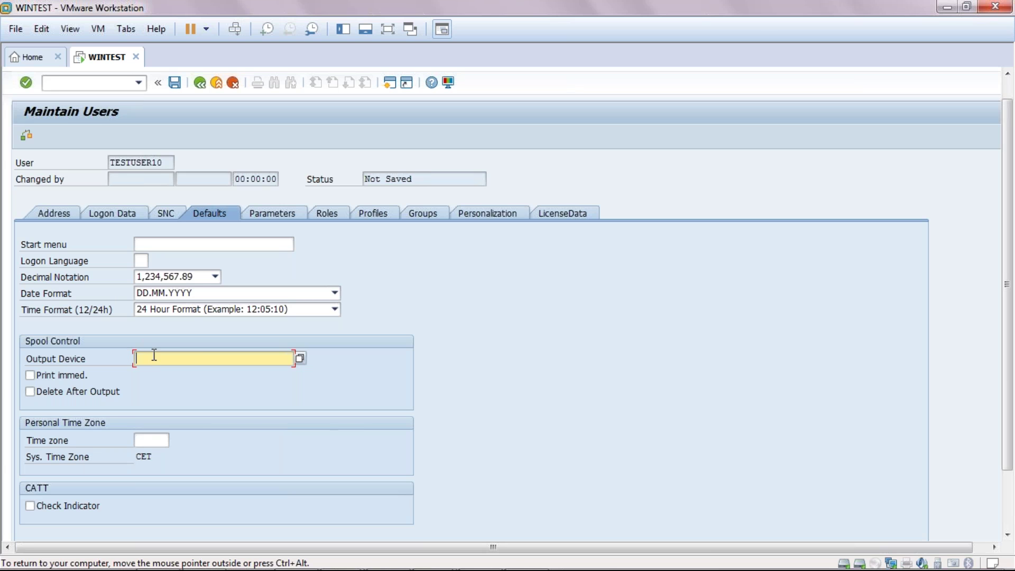
left_click(299, 359)
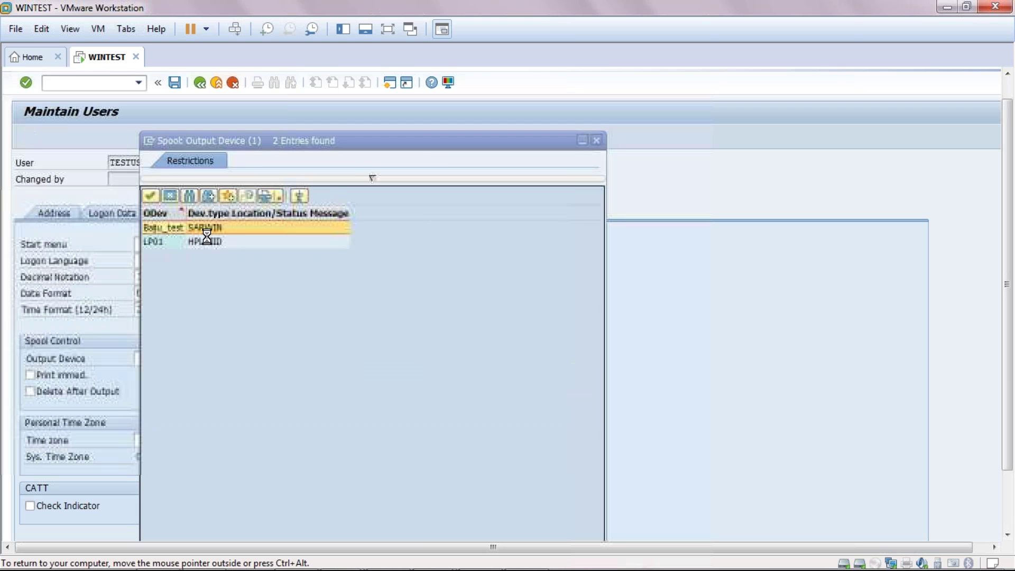
double_click(161, 242)
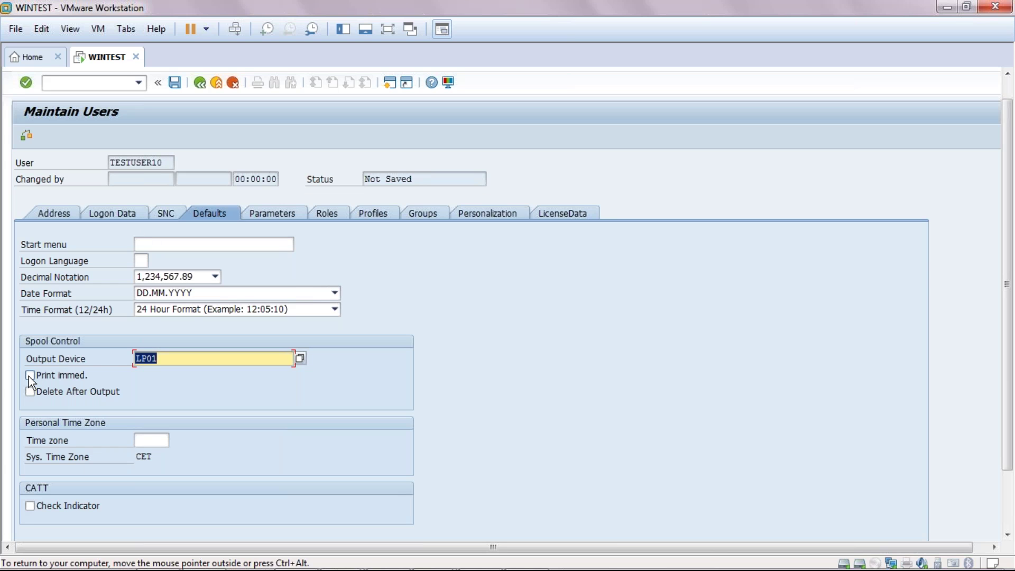
left_click(29, 375)
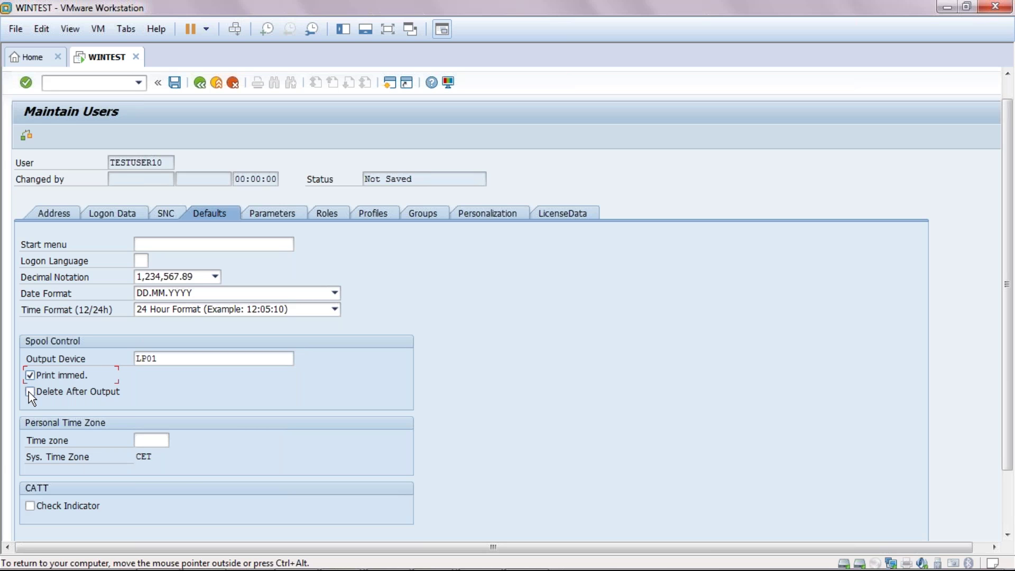
left_click(29, 392)
left_click(28, 392)
left_click(337, 212)
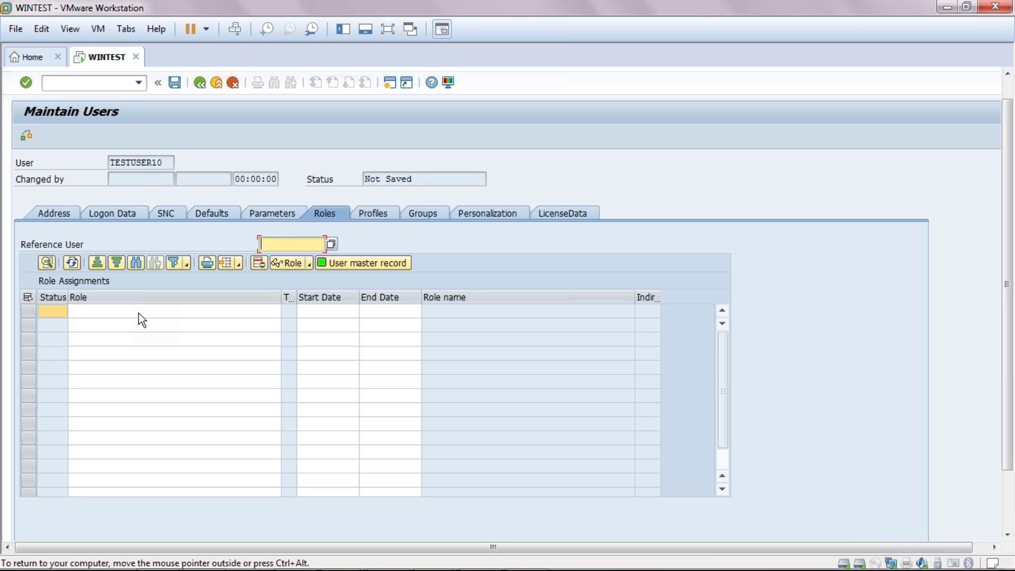
- Assign roles SAP_ALM_CUSTOMIZER, SAP_ALV_ADMIN and SAP_ASAP_AUTHORENUMGEBUNG from the role search
left_click(138, 313)
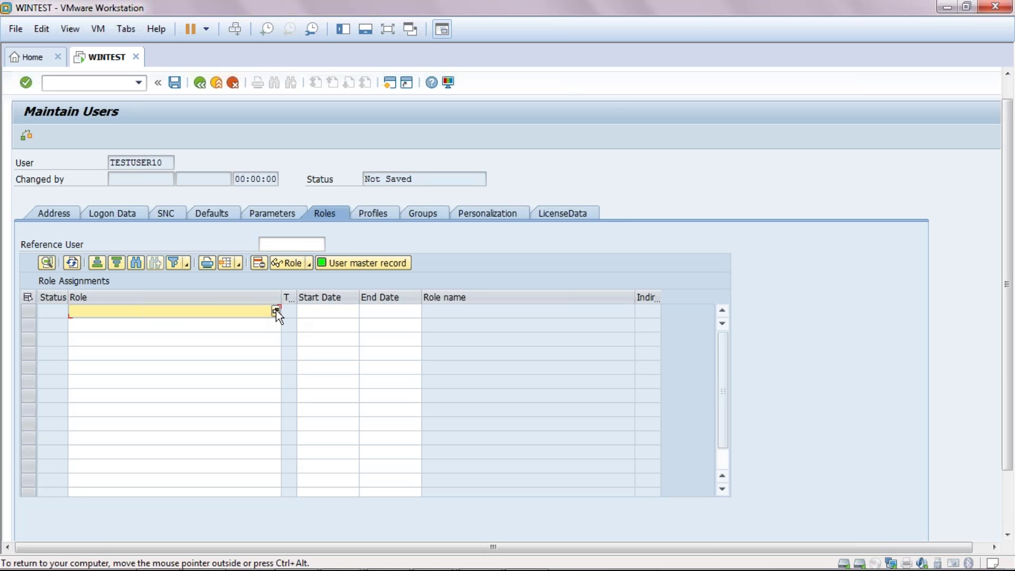
left_click(276, 311)
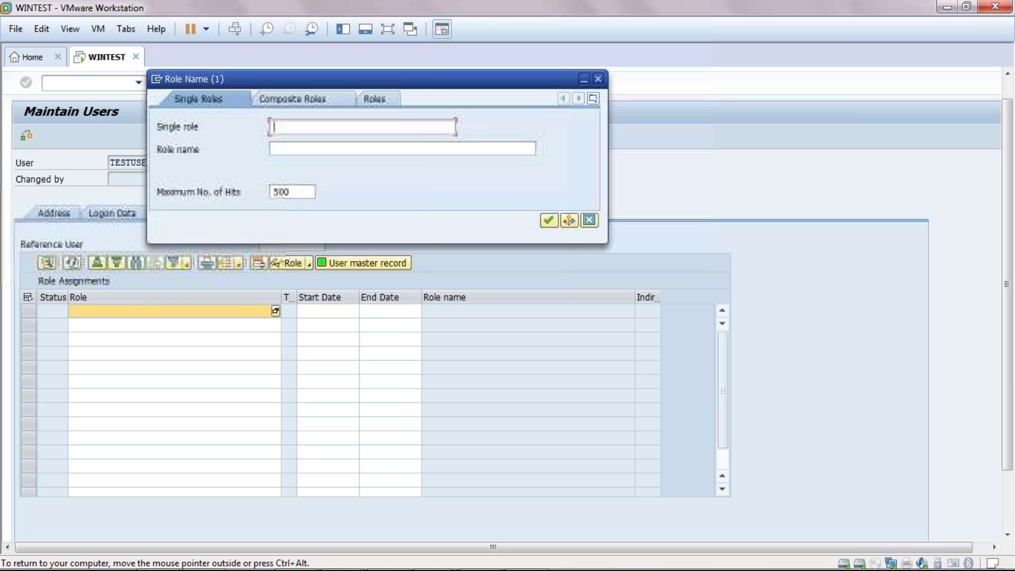
left_click(548, 220)
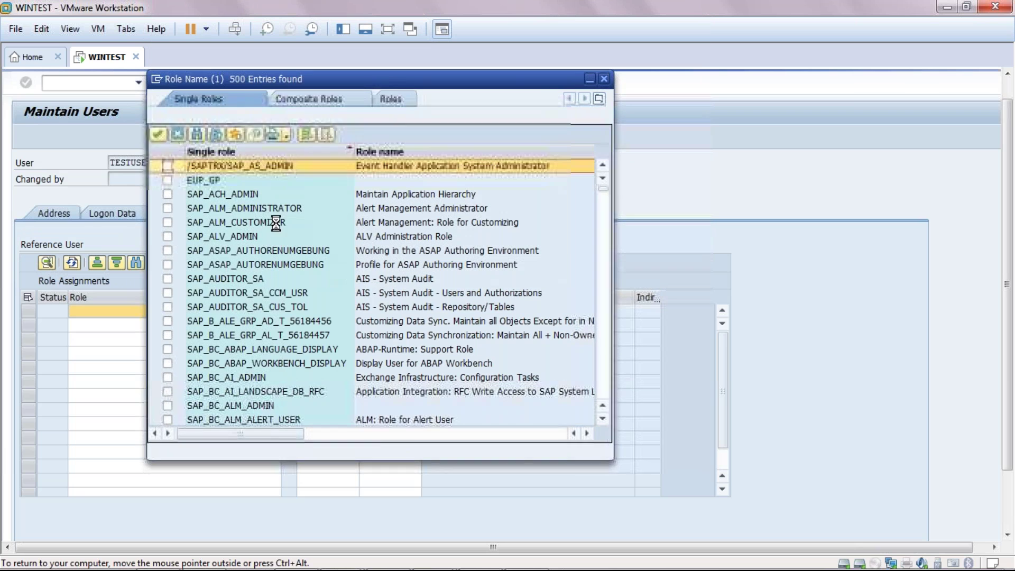
left_click(167, 222)
left_click(167, 237)
left_click(167, 250)
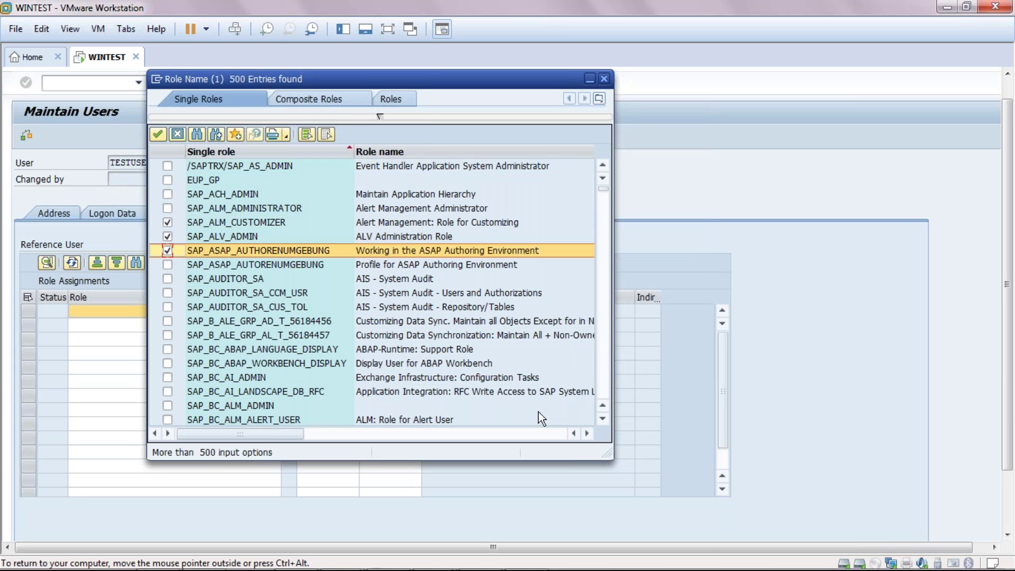
left_click(154, 135)
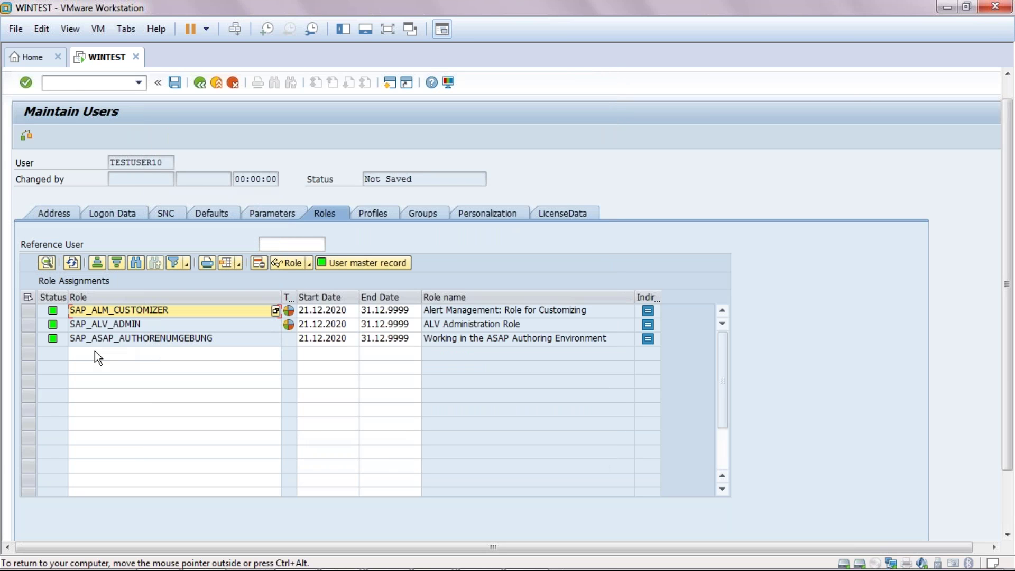
- Search roles matching zd* and assign the Delhi, Dubai and MATERIAL_DEL ZD_MM_PURCHASE roles
left_click(90, 356)
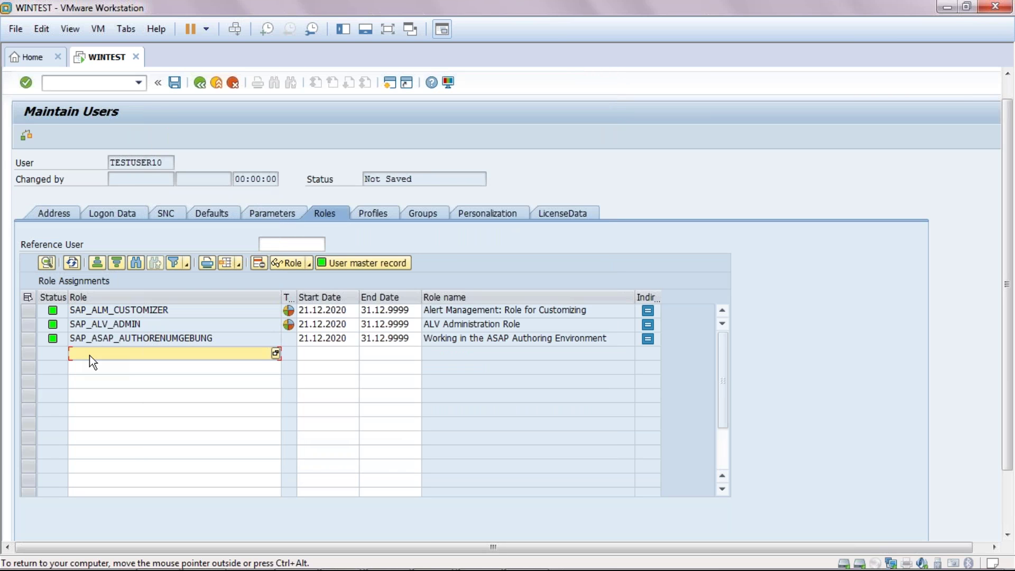
type("zd*")
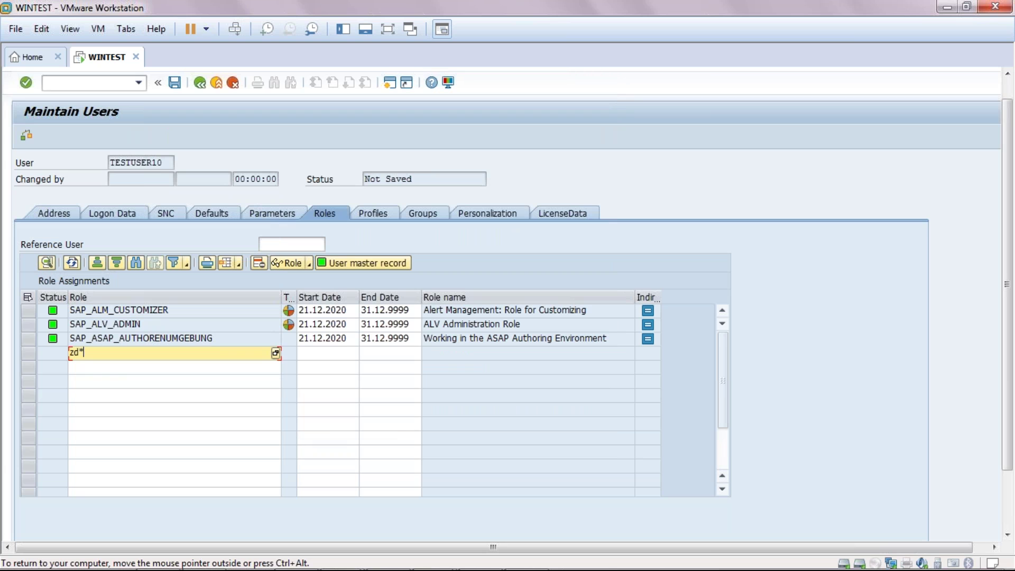
left_click(275, 353)
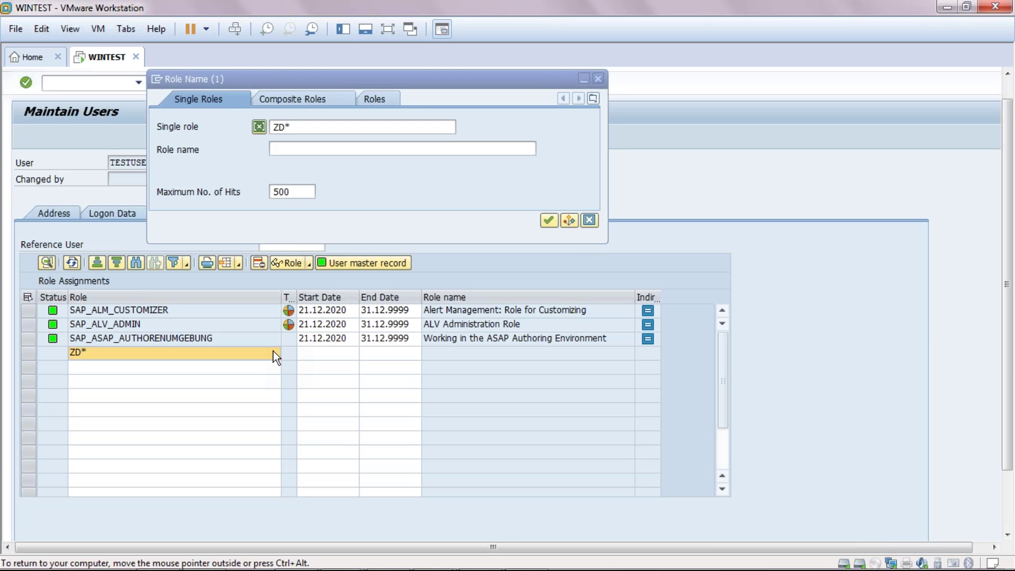
left_click(548, 219)
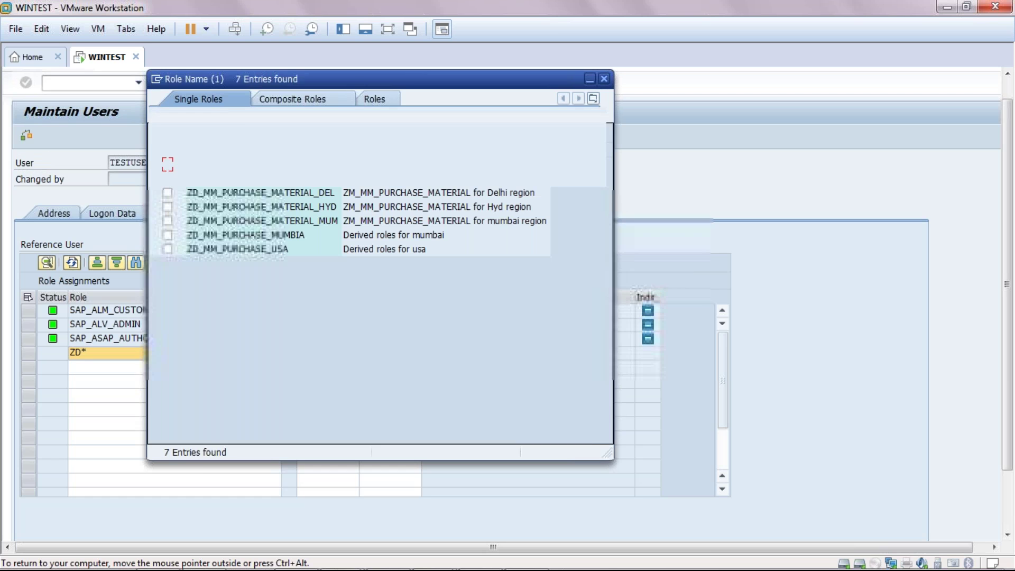
left_click(168, 167)
left_click(167, 180)
left_click(167, 194)
left_click(158, 135)
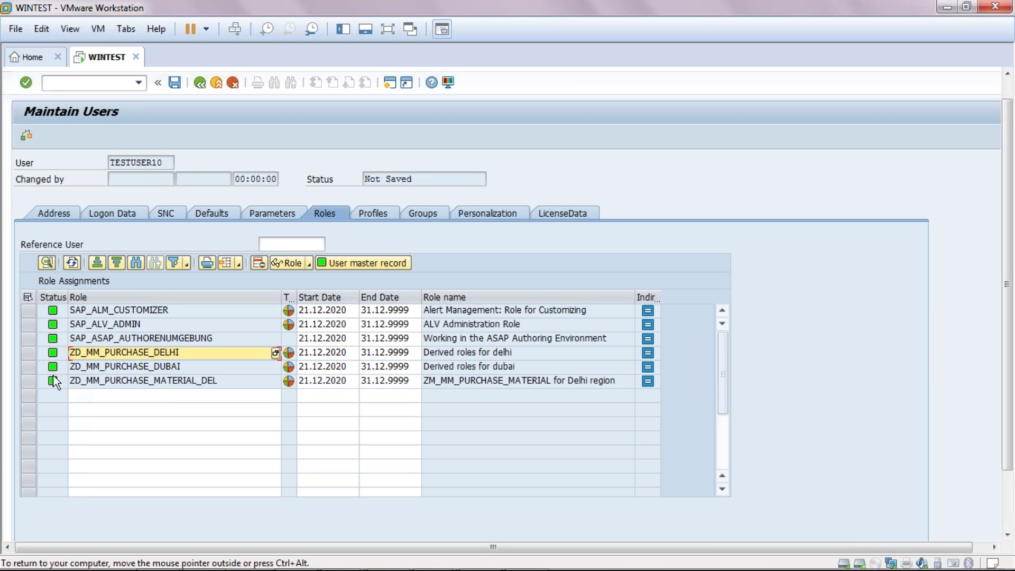
- On the Profiles tab, assign B_LSMW_EXEC, B_LSMW_SHOW and D_MD_DAT_SHW from the profile search
left_click(386, 215)
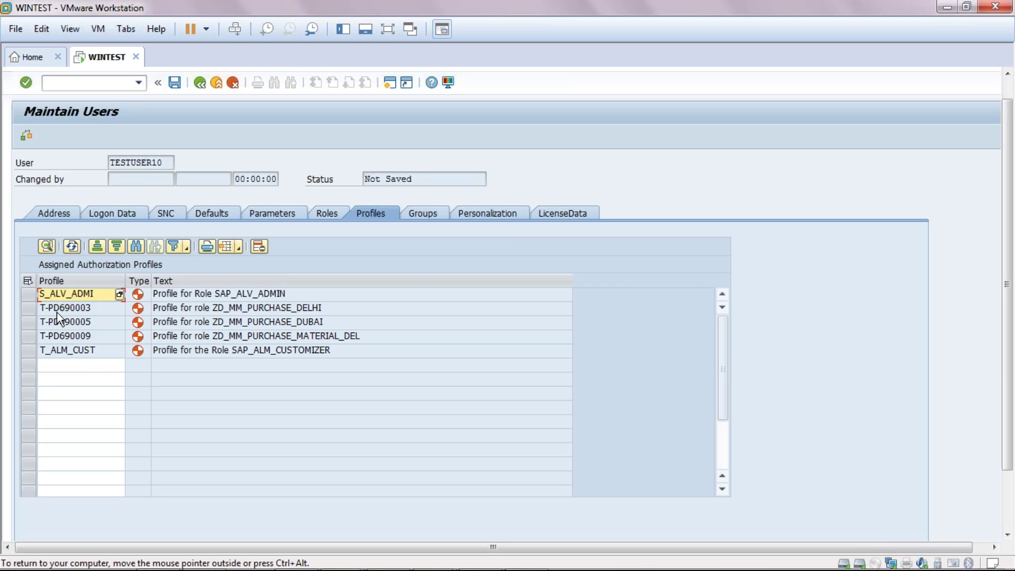
left_click(58, 365)
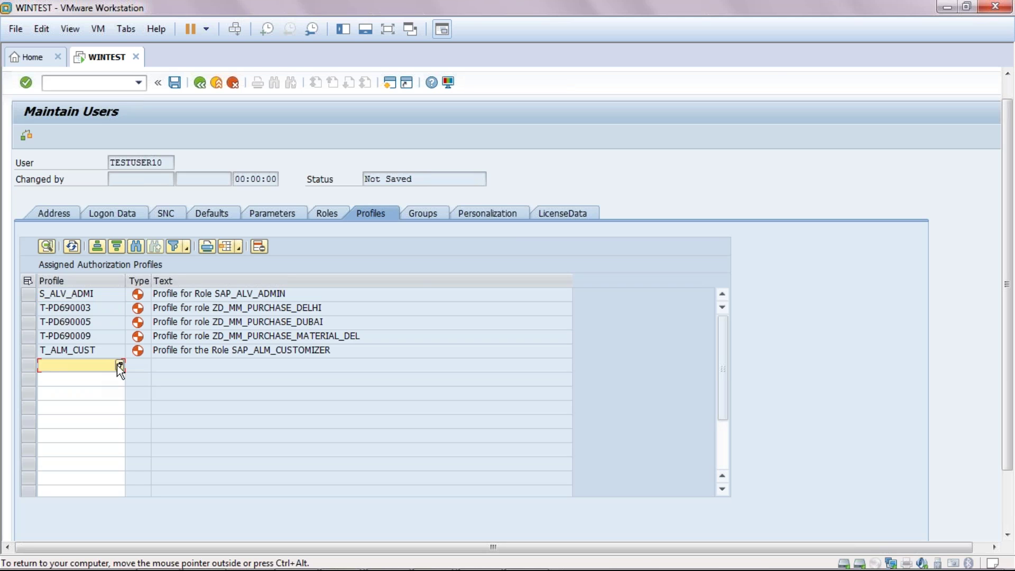
left_click(119, 364)
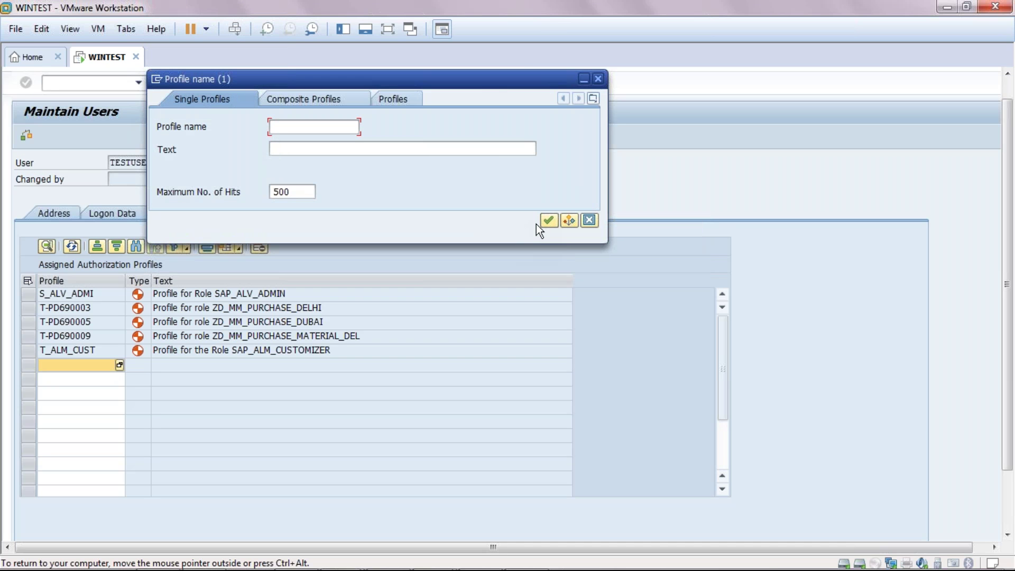
left_click(552, 221)
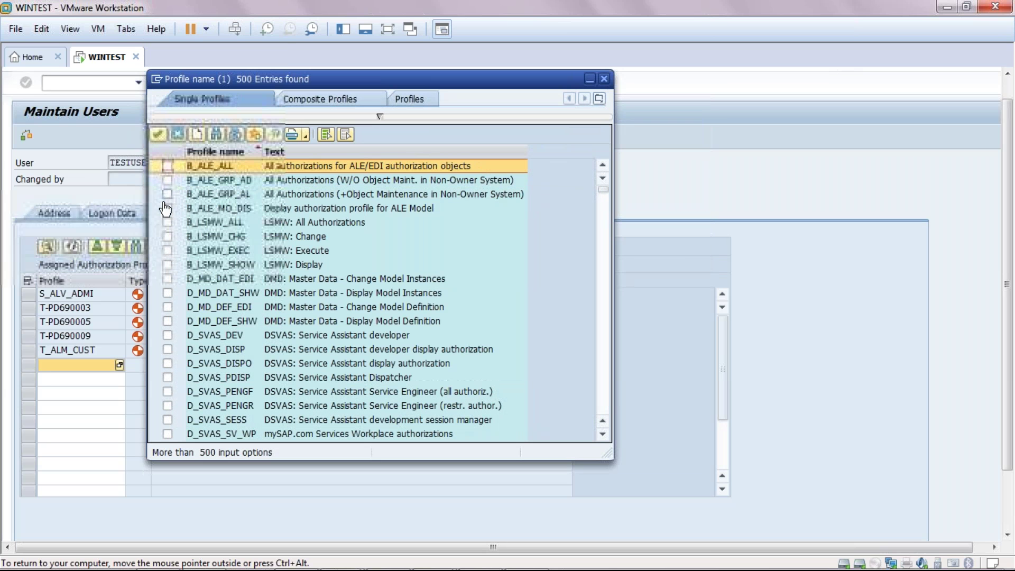
left_click(168, 252)
left_click(167, 251)
left_click(168, 264)
left_click(167, 293)
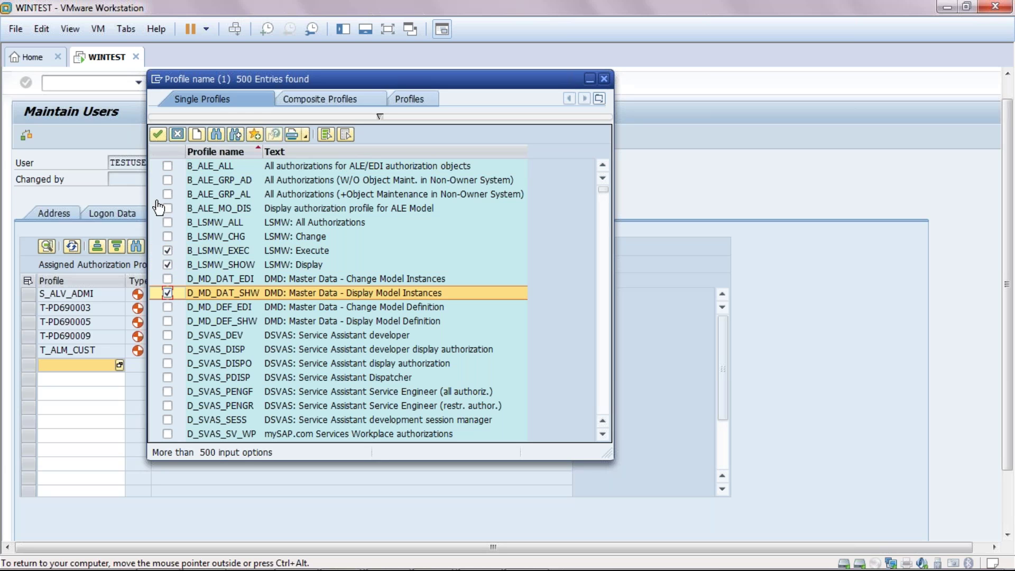
left_click(157, 133)
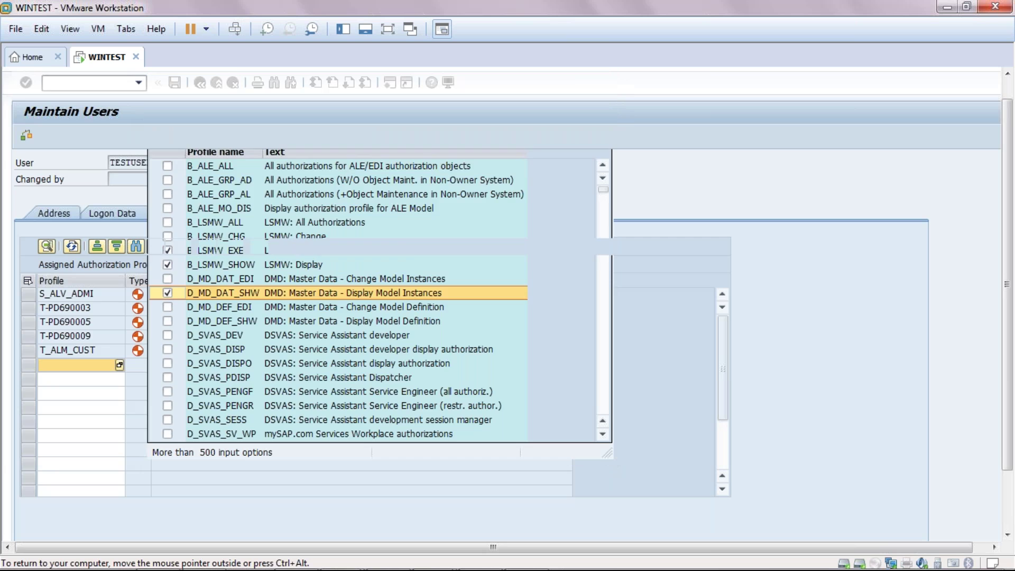
- Add profiles SAP_ALL and SAP_NEW by typing them into the next empty rows
left_click(111, 408)
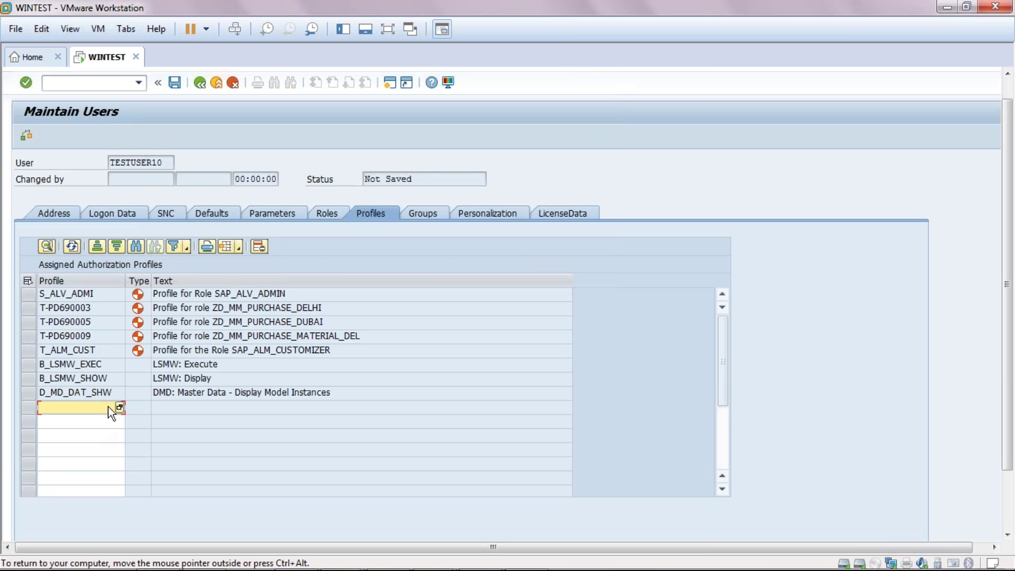
type("SAP_ALL")
left_click(94, 426)
type("SAP_")
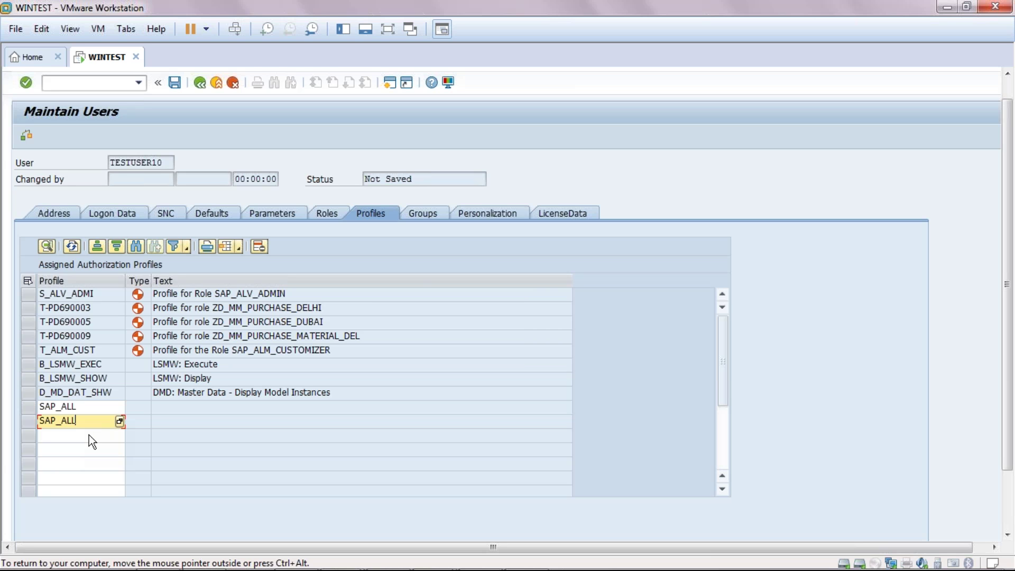
type("ALL")
key("BackSpace")
key("BackSpace")
key("BackSpace")
left_click(137, 426)
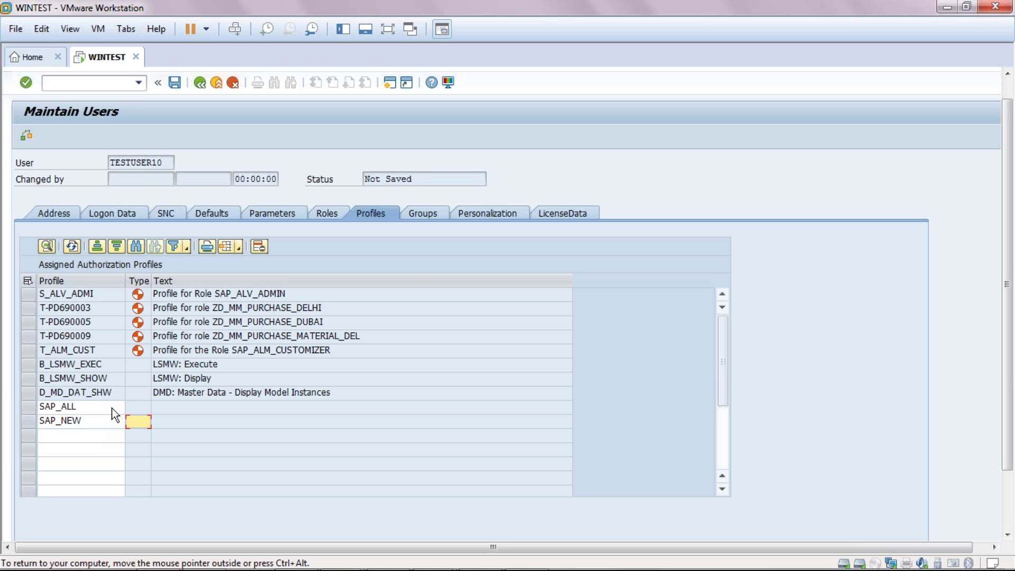
- Save TESTUSER10 so it is reported as created
left_click(175, 83)
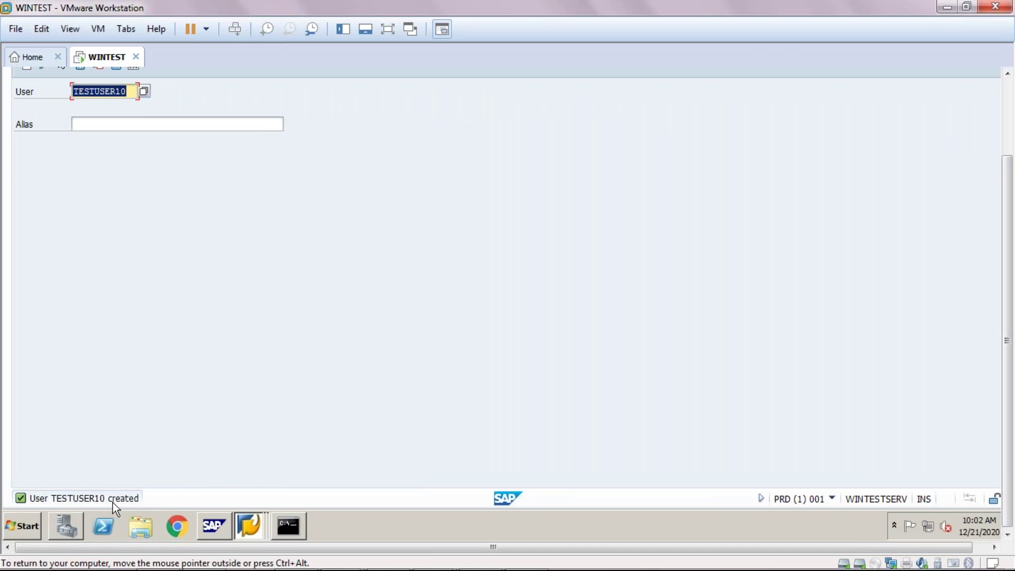
left_click(1007, 122)
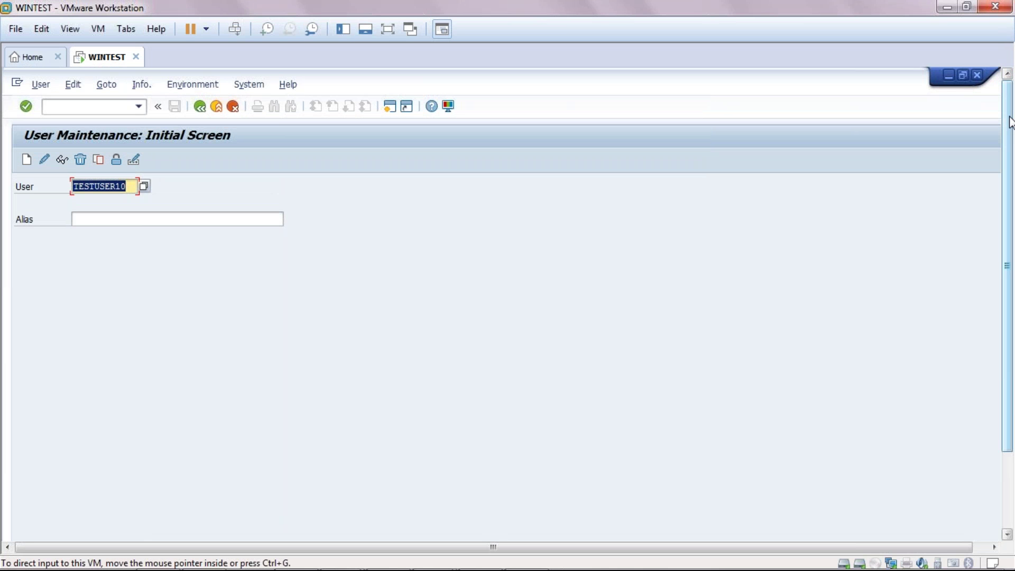